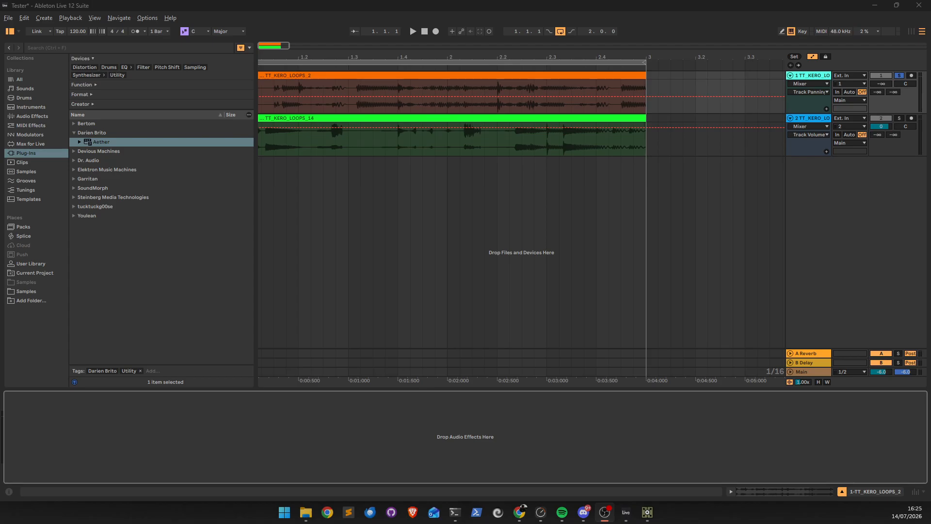
Step: Run Aether-Windows-Setup from the Downloads folder, accept the license agreement and start the full installation with the VST3 plugin and TouchDesigner CHOP
key("alt+Tab")
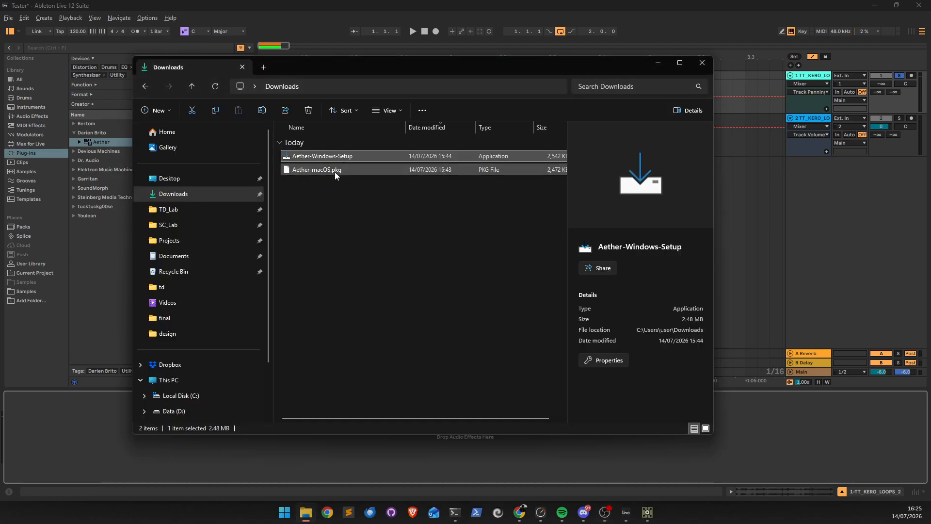
left_click(368, 246)
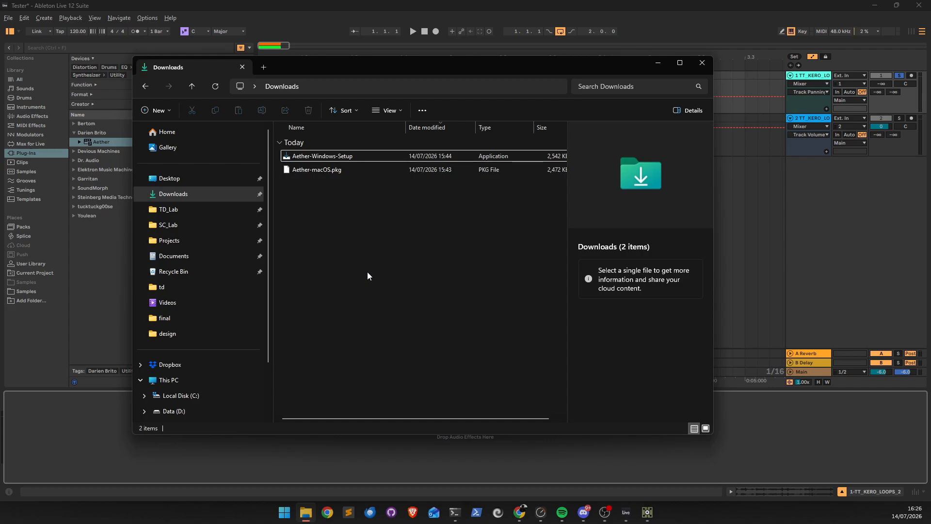
double_click(327, 153)
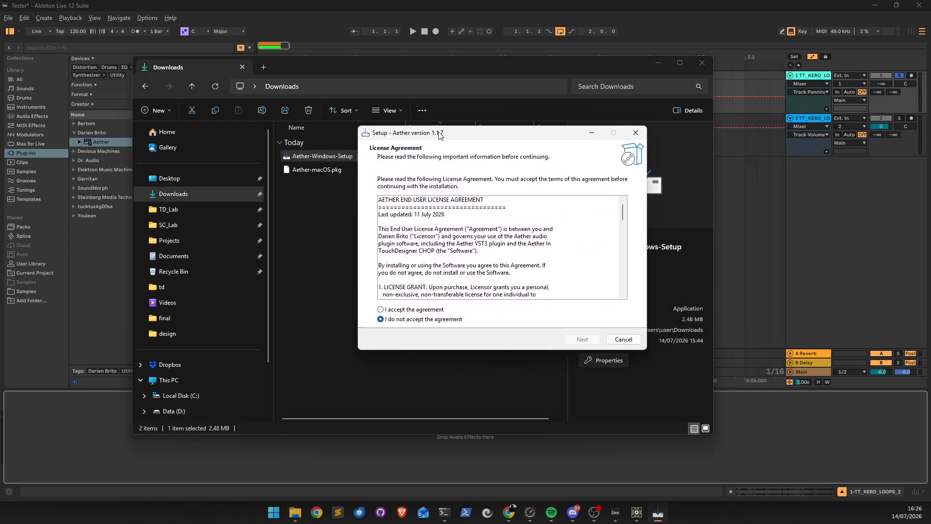
left_click(410, 316)
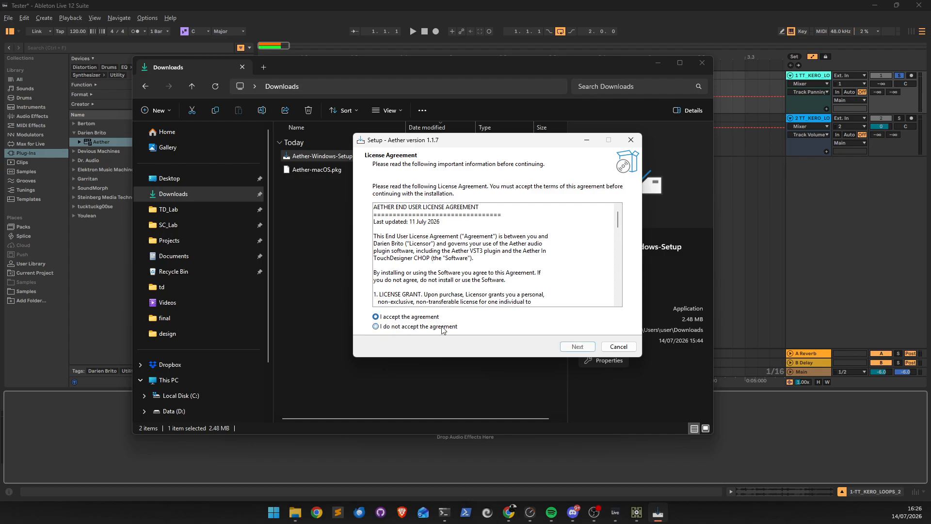
left_click(578, 347)
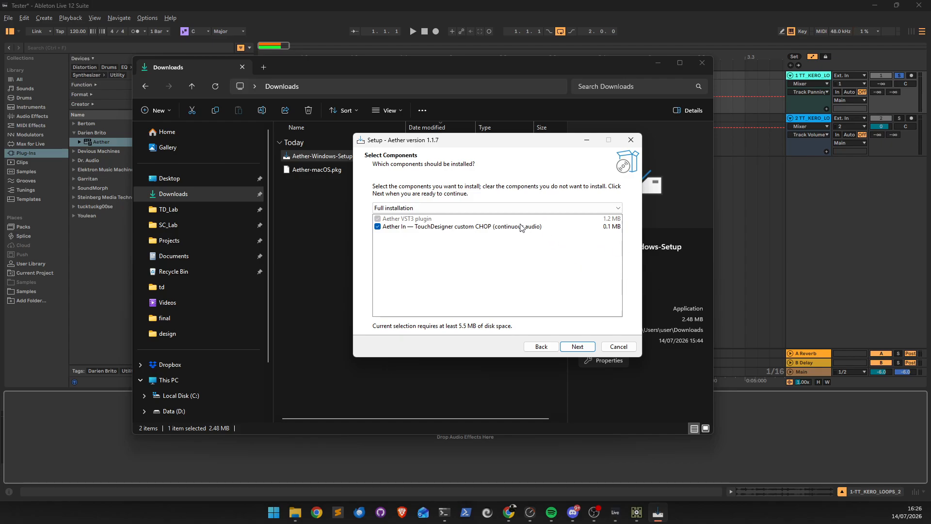
left_click(578, 347)
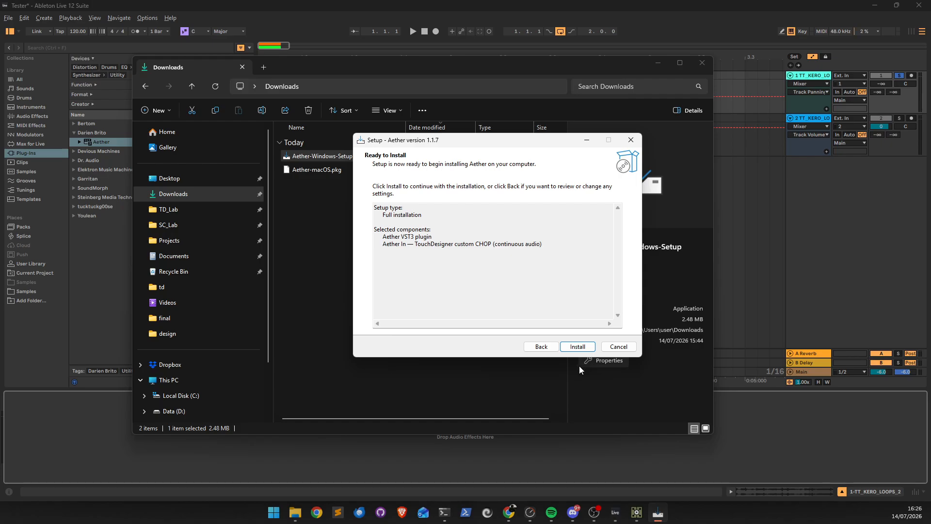
left_click(577, 347)
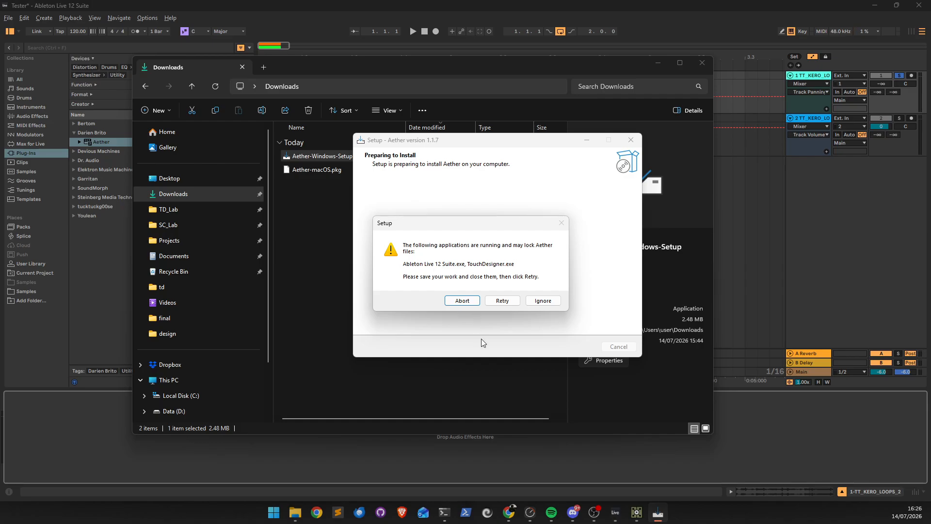
Step: Abort the Aether setup, exit the installer and minimise the Downloads window to return to Ableton Live
left_click(463, 301)
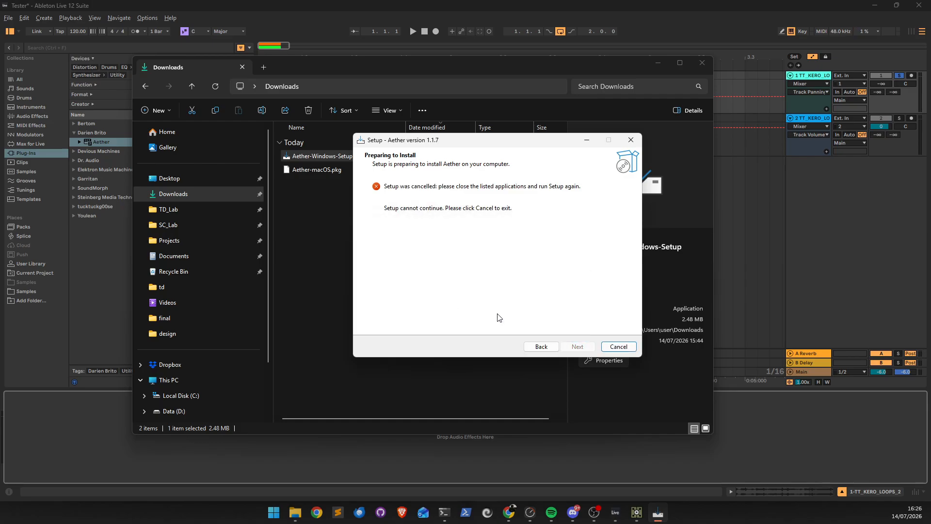
left_click(632, 346)
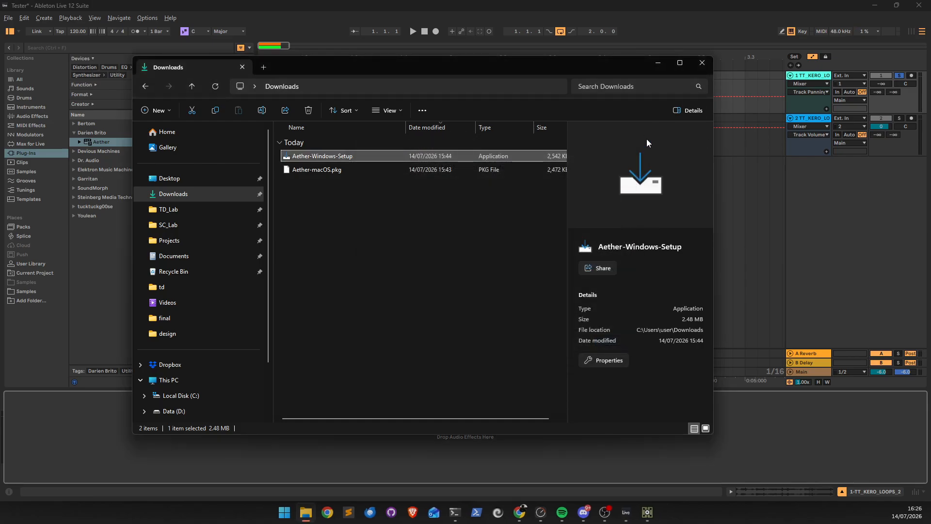
left_click(653, 64)
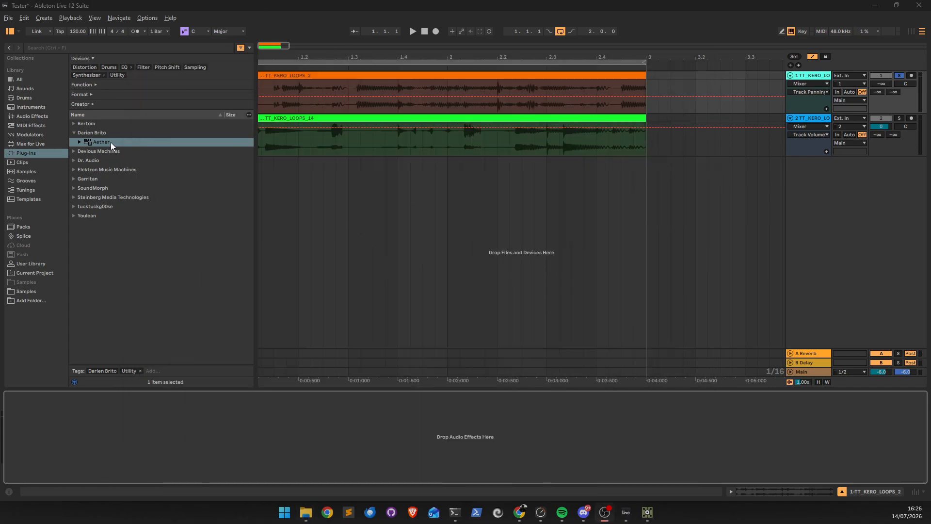
Step: Load the Aether plug-in onto track 1, TT_KERO_LOOPS_2, and move its window over the middle of the arrangement
left_click(98, 133)
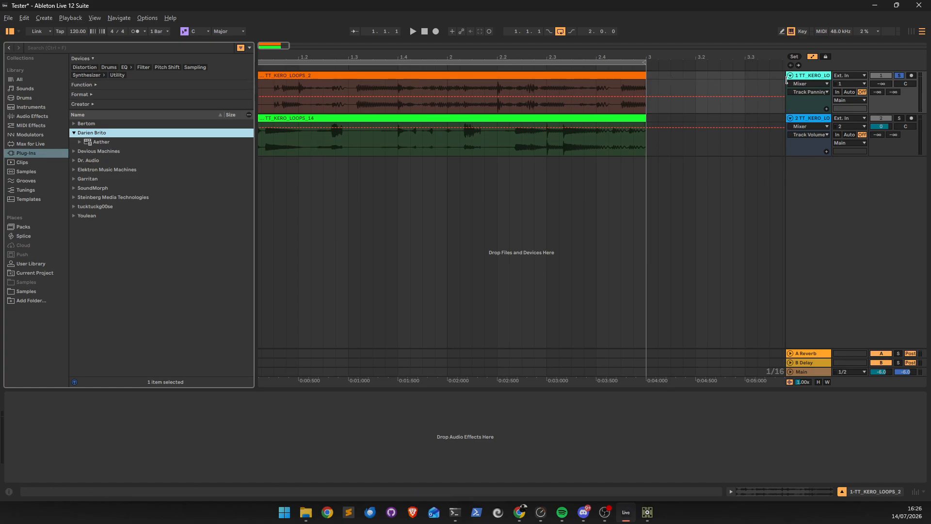
left_click(804, 76)
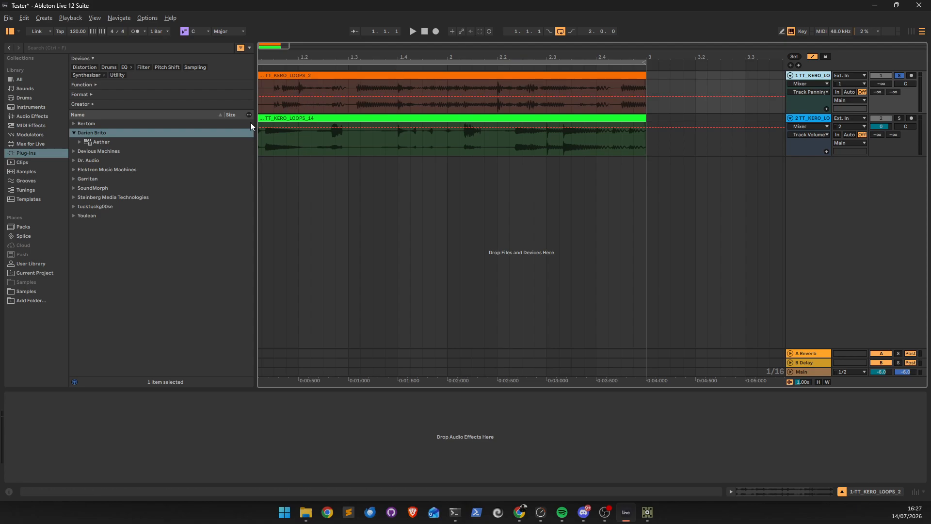
left_click(100, 141)
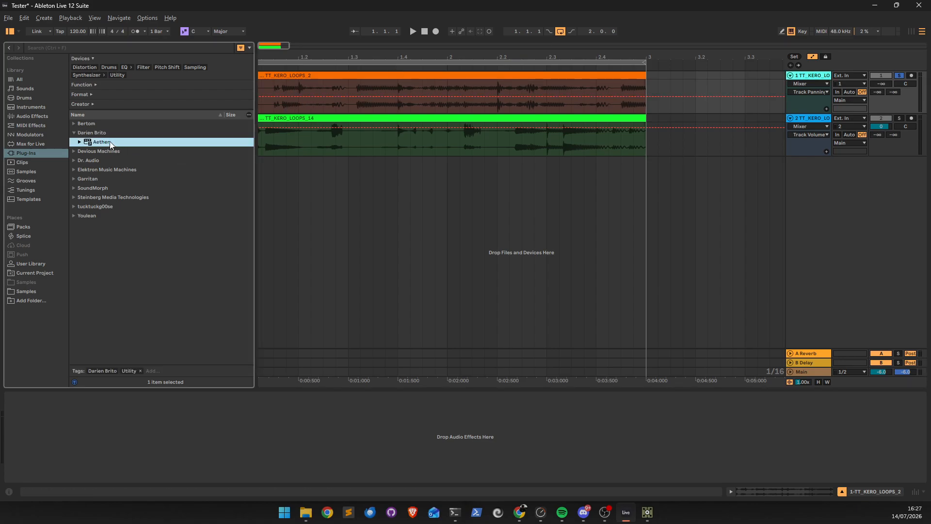
key("Return")
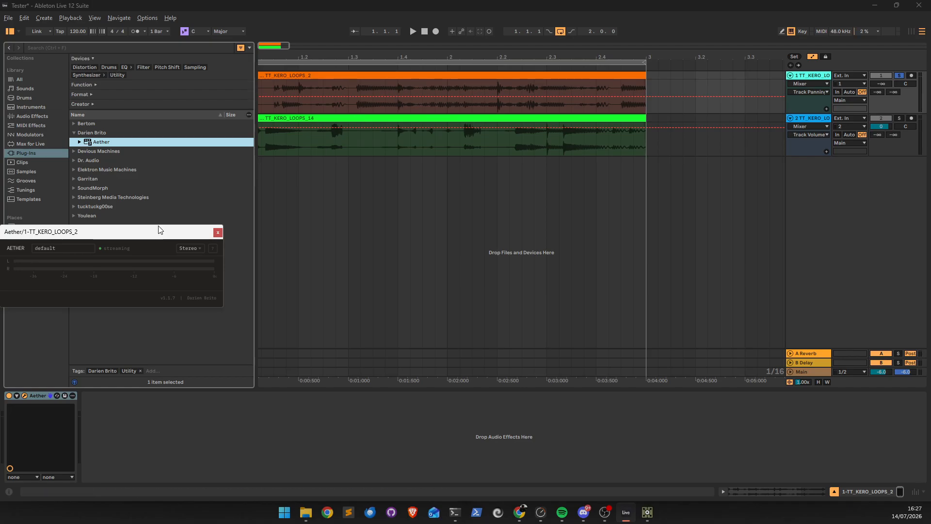
left_click_drag(487, 217, 485, 218)
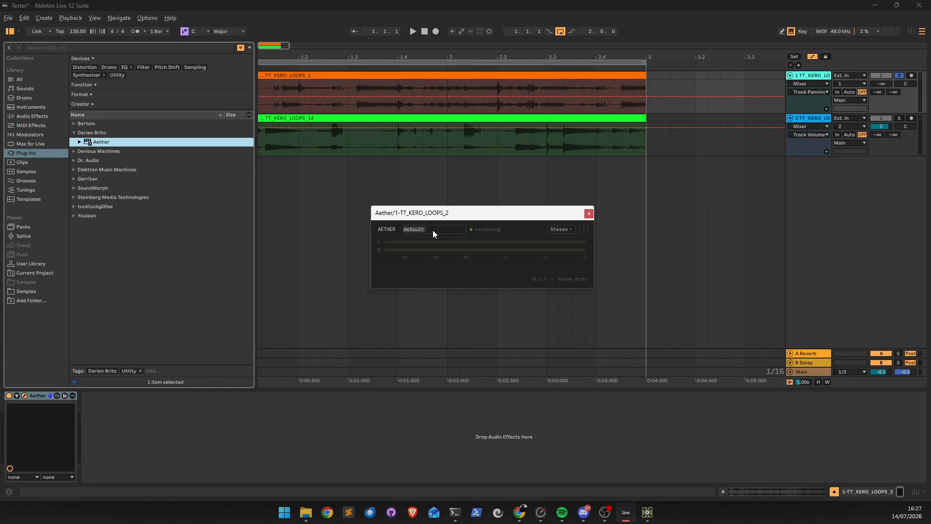
left_click(456, 237)
Step: Switch to TouchDesigner and place a custom Aether In operator in the centre of the empty network
key("alt+Tab")
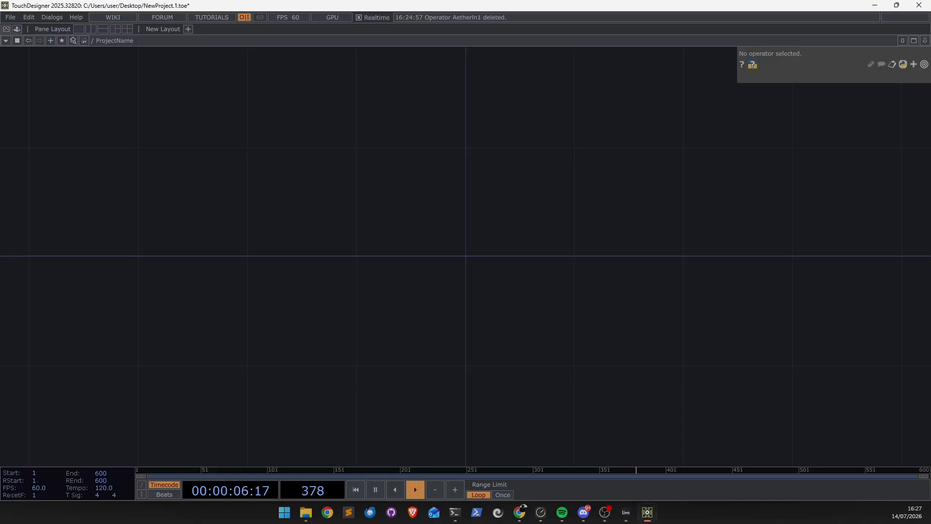
key("Tab")
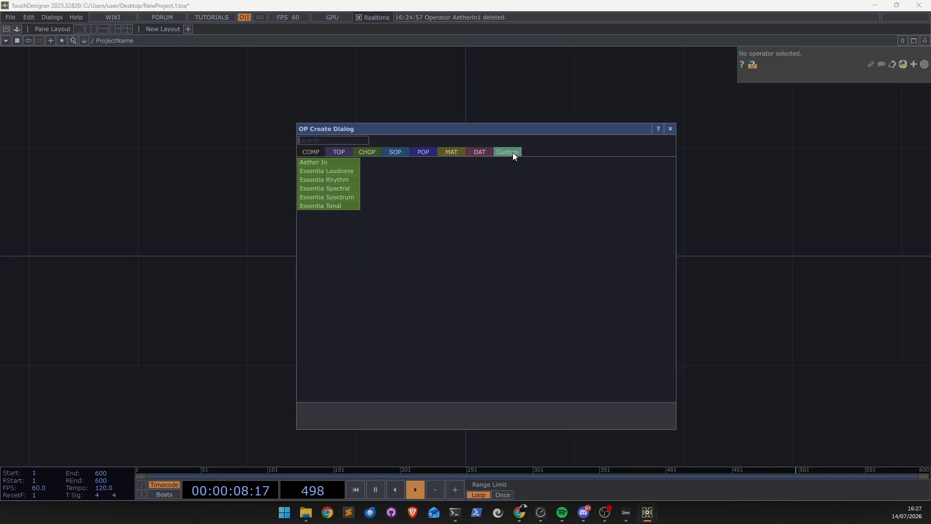
left_click(316, 165)
left_click(453, 228)
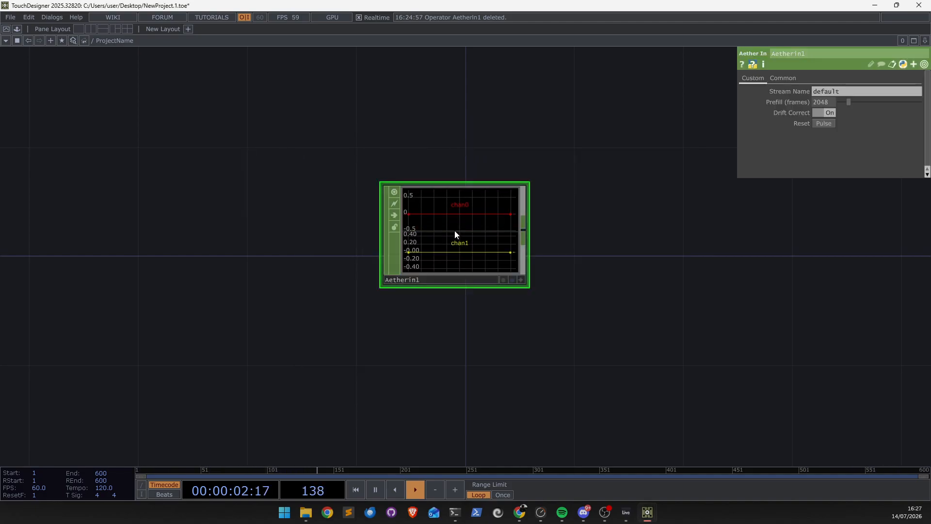
Step: Add a Shared Mem In CHOP directly below the Aether In operator
key("Tab")
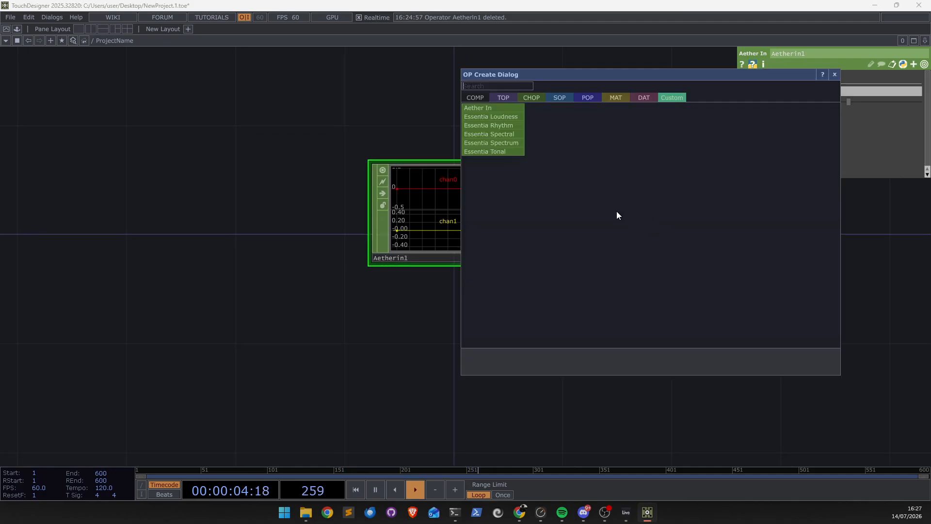
left_click(530, 97)
type("sha")
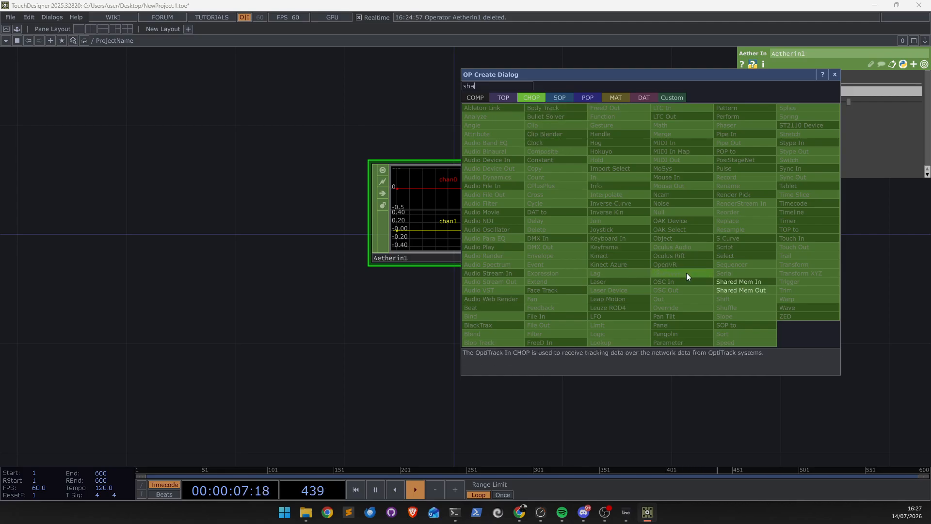
left_click(717, 281)
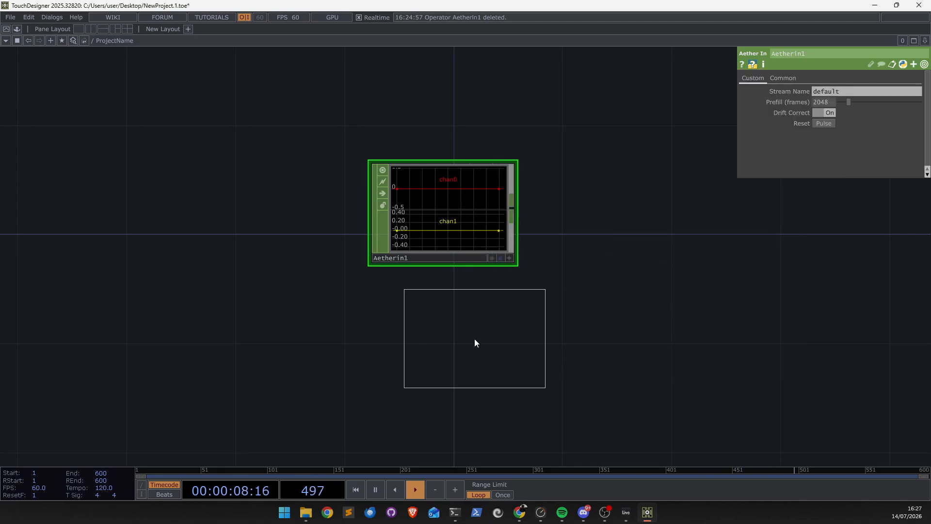
left_click(467, 354)
left_click_drag(337, 381, 533, 315)
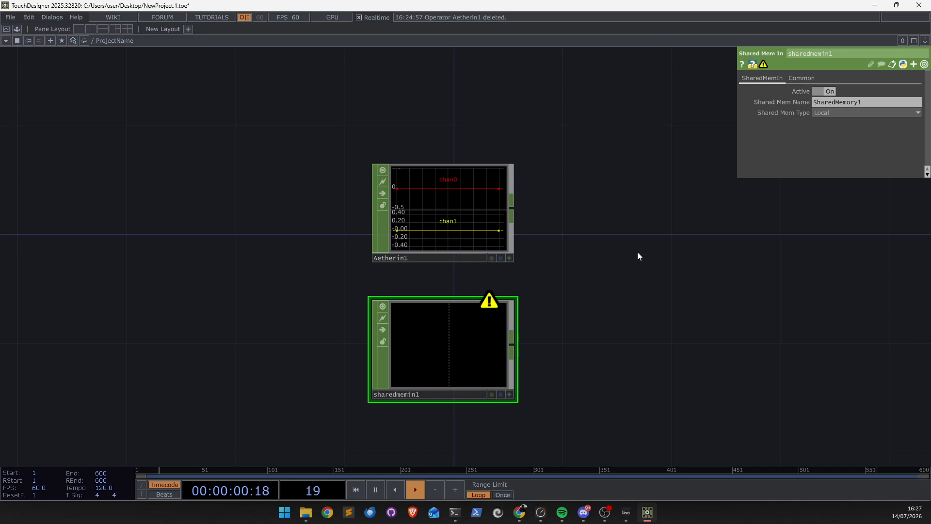
Step: Compare the parameters of the Aether In operator with those of the Shared Mem In CHOP
left_click_drag(637, 252, 637, 235)
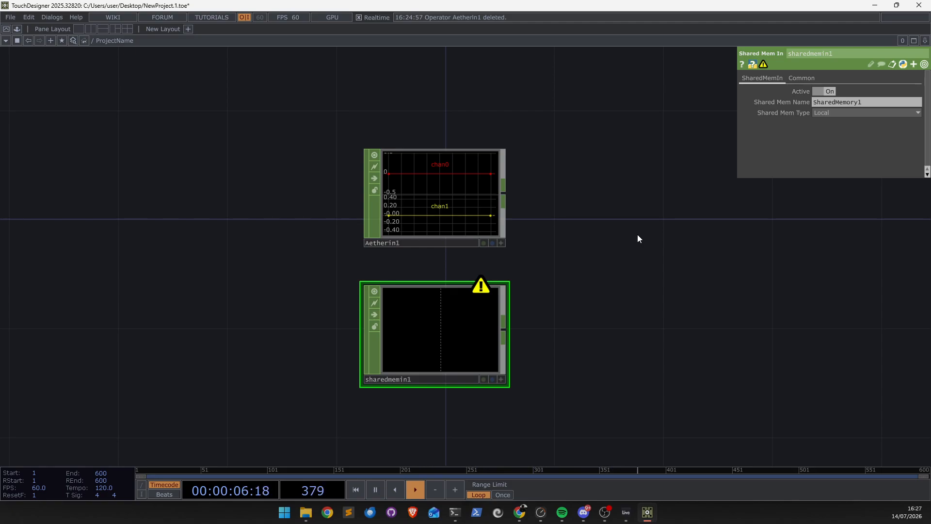
left_click_drag(636, 238, 568, 230)
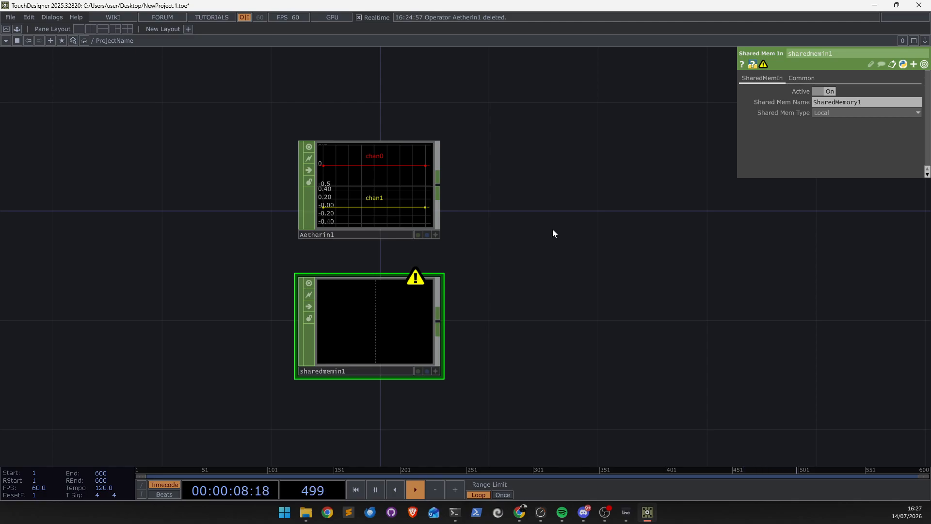
left_click_drag(159, 110, 598, 265)
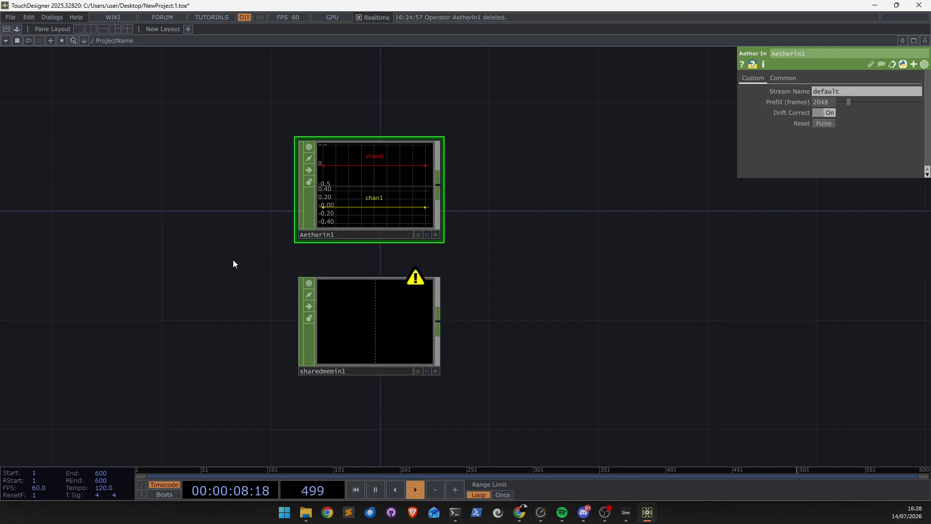
left_click_drag(226, 261, 519, 398)
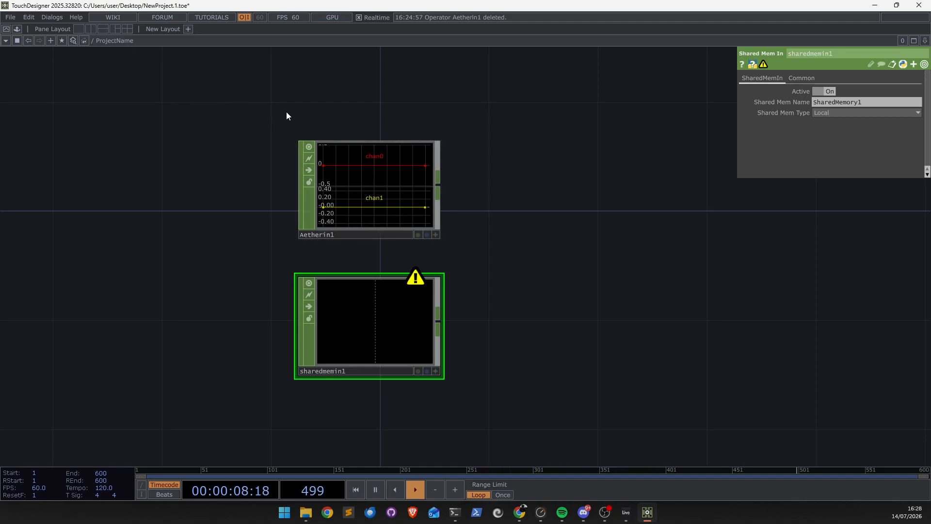
left_click_drag(252, 96, 483, 257)
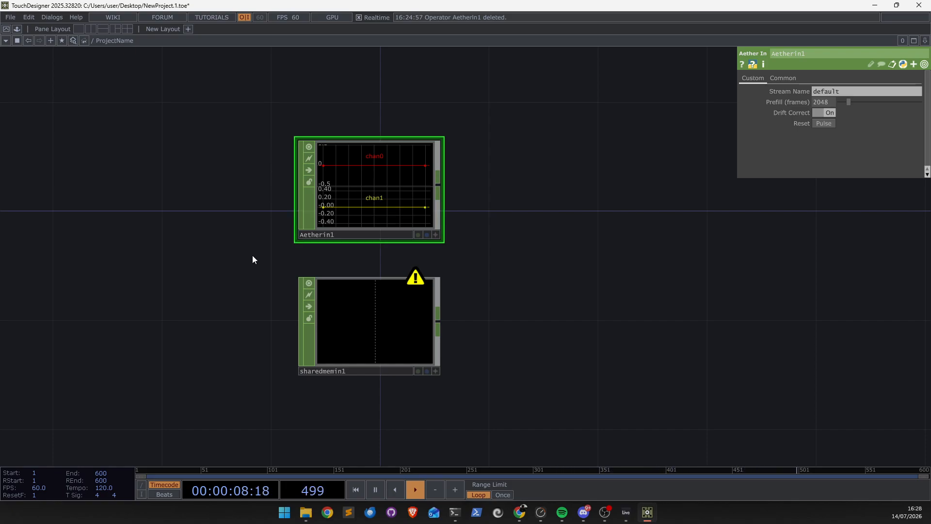
Step: Delete the Shared Mem In CHOP and select the Aether In operator
left_click_drag(222, 266, 568, 412)
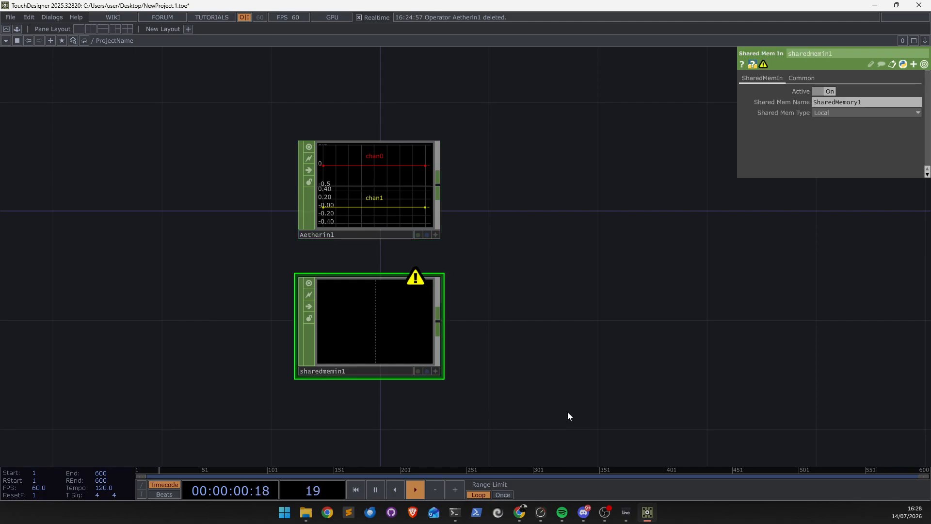
key("Delete")
left_click_drag(220, 101, 513, 298)
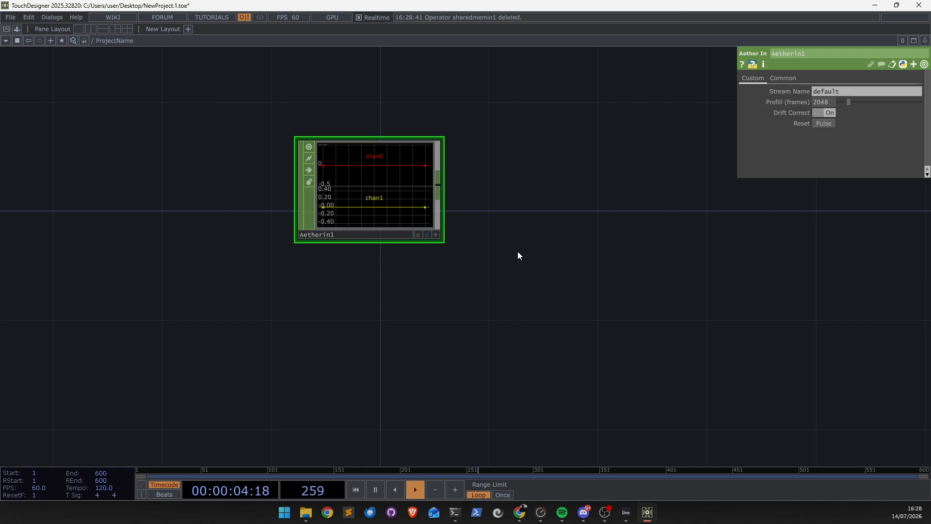
Step: Start playback of the loops in Ableton Live, and switch back to TouchDesigner to check the Aether In operator's stream name
key("alt+Tab")
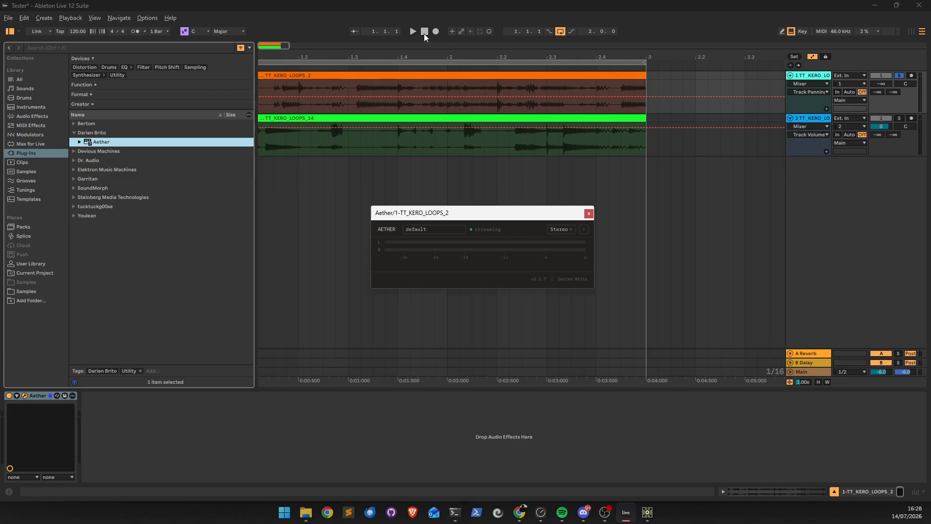
left_click(425, 32)
key("space")
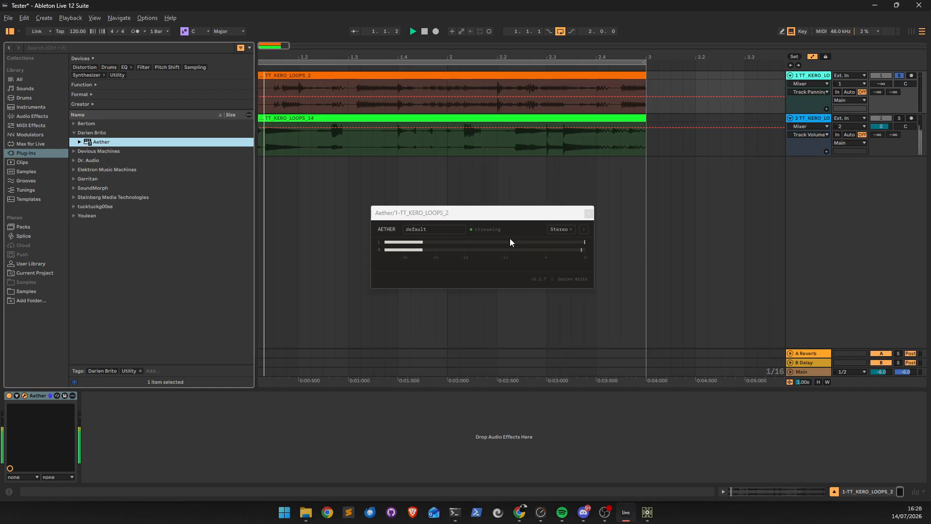
key("alt+Tab")
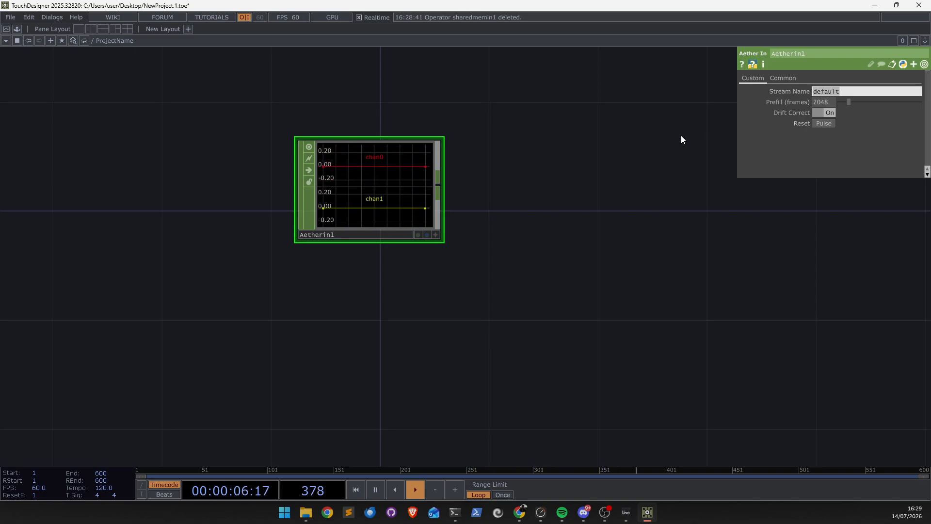
Step: Set the Aether plug-in's stream name to signal1 in Ableton Live and return to TouchDesigner
key("alt+Tab")
double_click(437, 231)
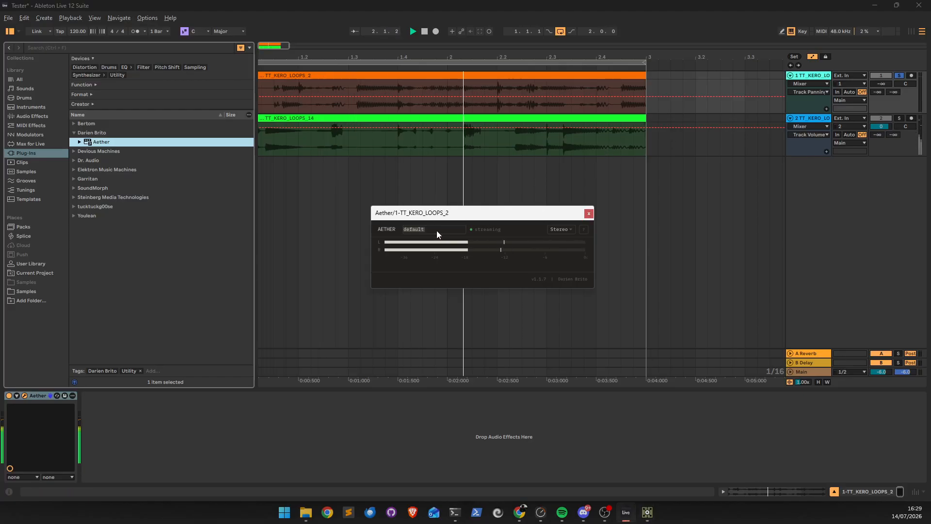
type("signal1")
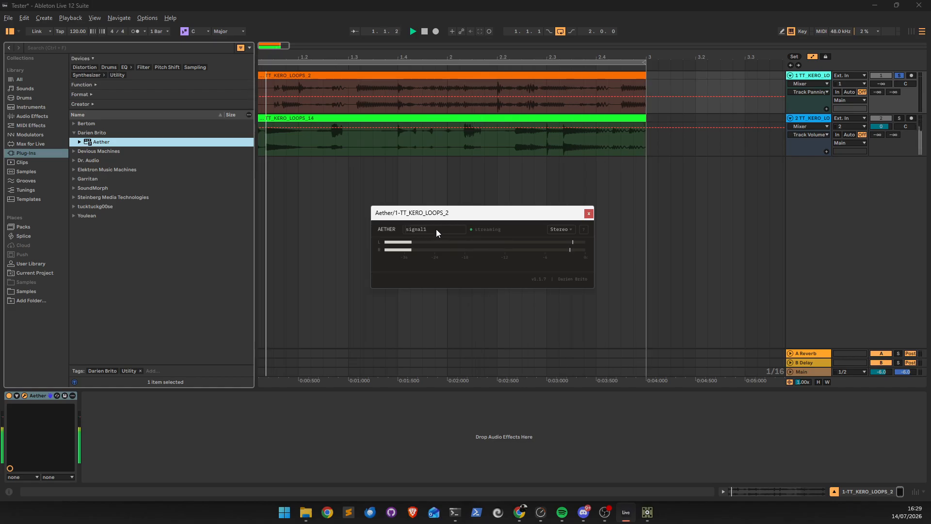
key("alt+Tab")
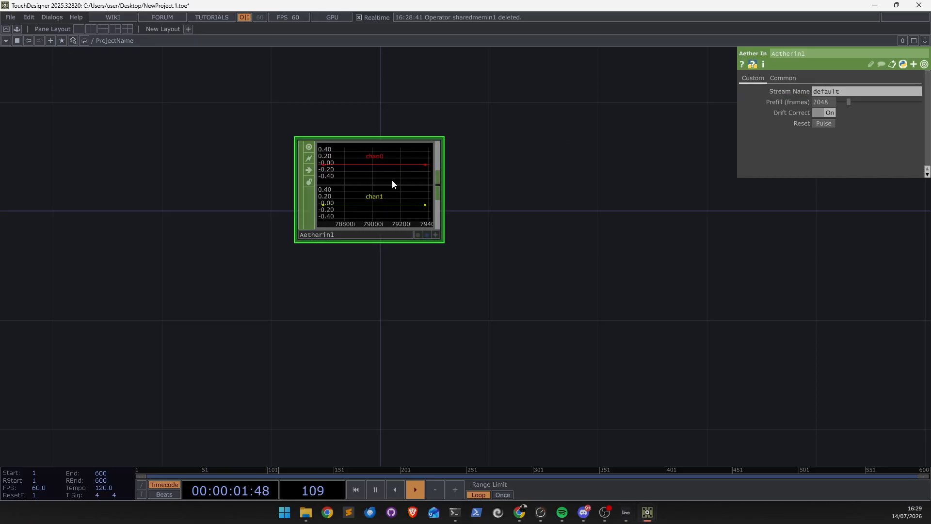
Step: Set the Aether In operator's stream name to signal1
left_click(839, 89)
type("signal1")
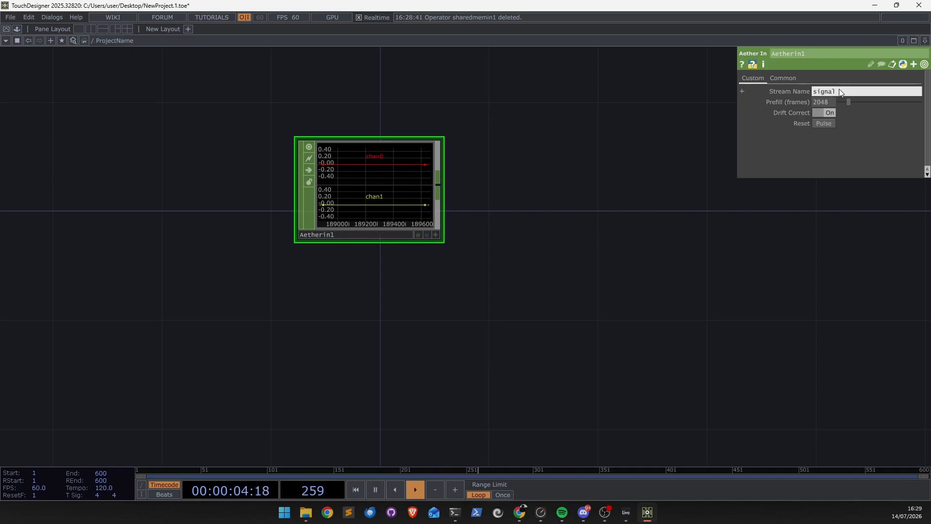
key("Return")
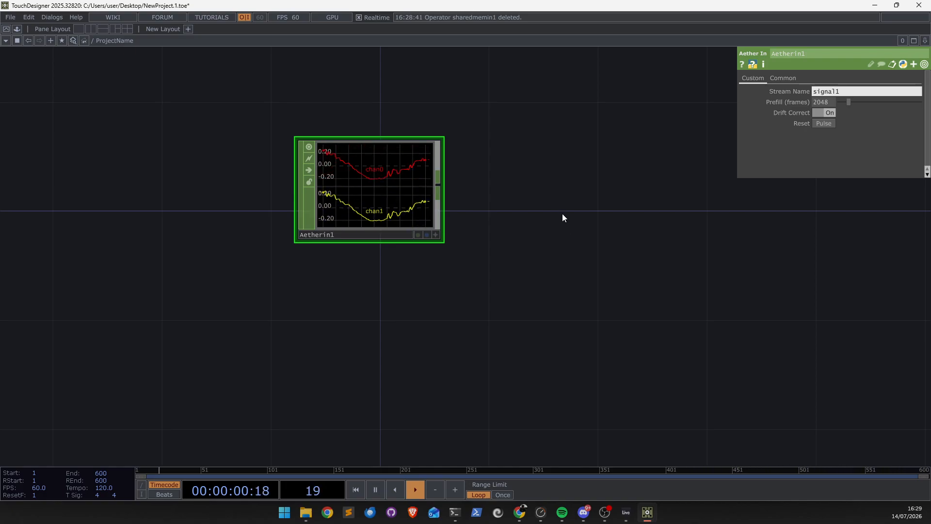
Step: Check the Aether plug-in's stream in Ableton Live and reset the Aether In operator back in TouchDesigner
key("alt+Tab")
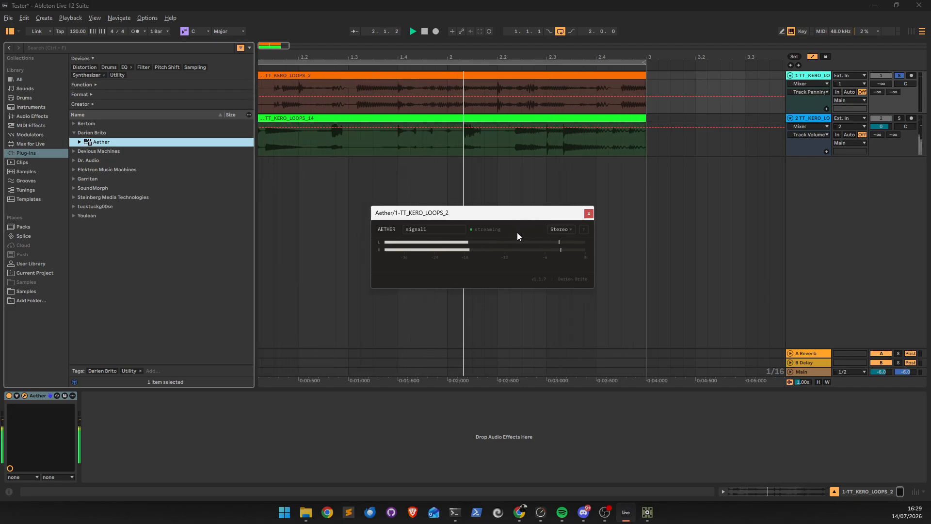
key("alt+Tab")
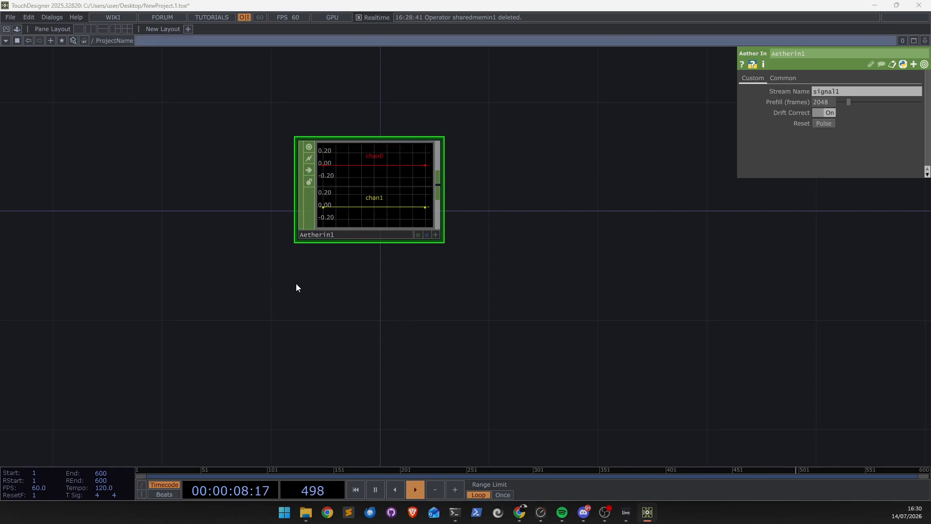
key("alt+Tab")
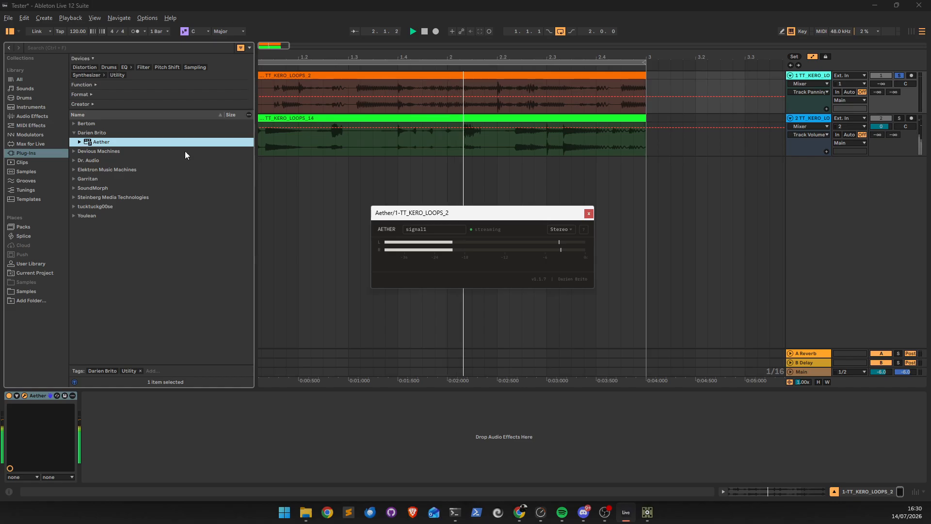
key("alt+Tab")
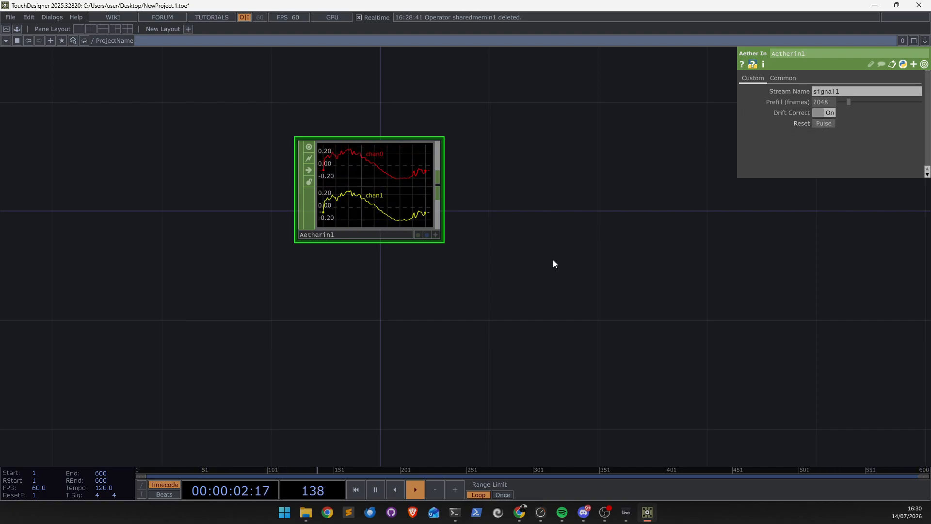
left_click(823, 124)
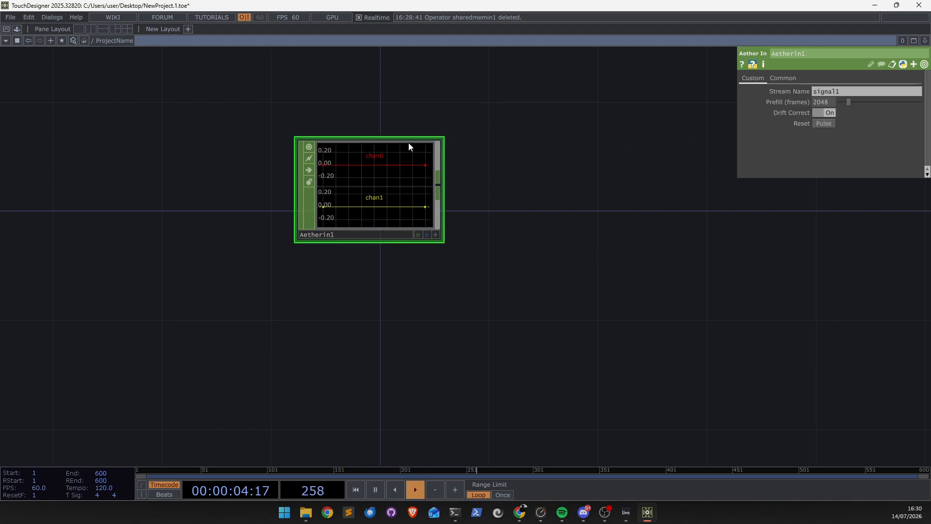
left_click(826, 123)
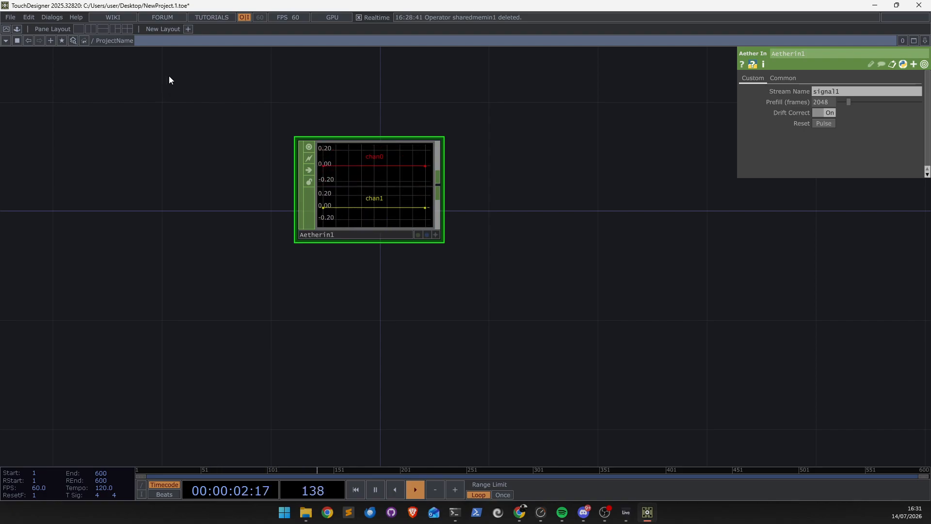
Step: Add an Audio Device Out CHOP beside the Aether In operator
left_click_drag(169, 76, 191, 187)
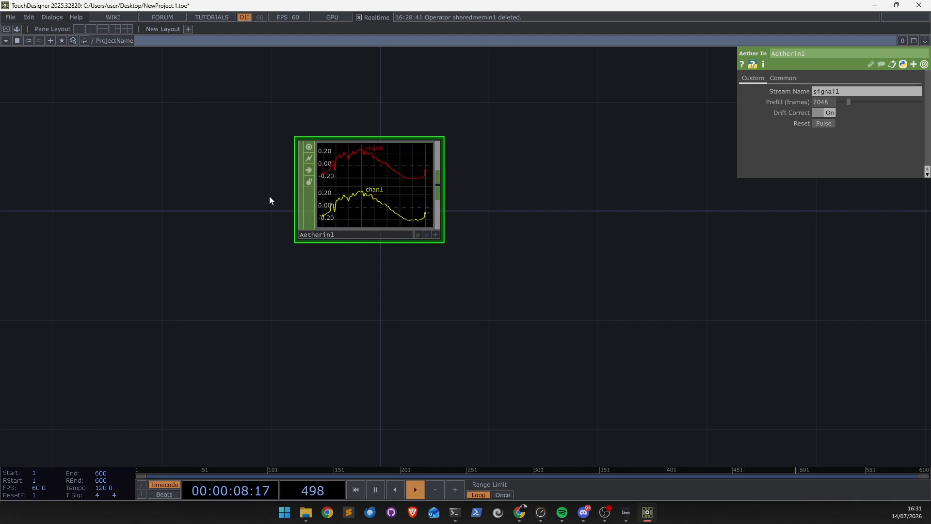
left_click_drag(154, 89, 635, 309)
right_click_drag(634, 309, 633, 310)
left_click_drag(634, 309, 550, 326)
key("Tab")
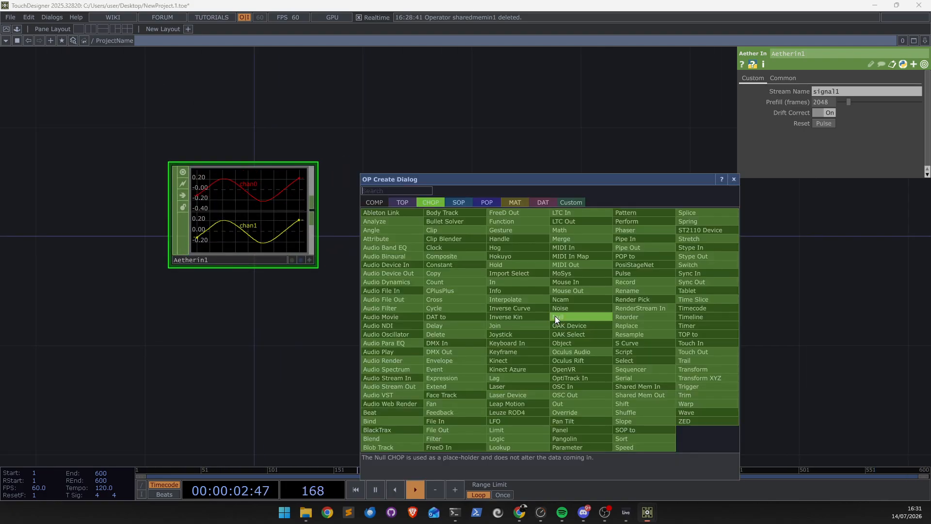
left_click(418, 273)
left_click(488, 216)
Step: Lower the Audio Device Out volume to 0.128 and connect the Aether In operator's output to its first input
left_click(315, 210)
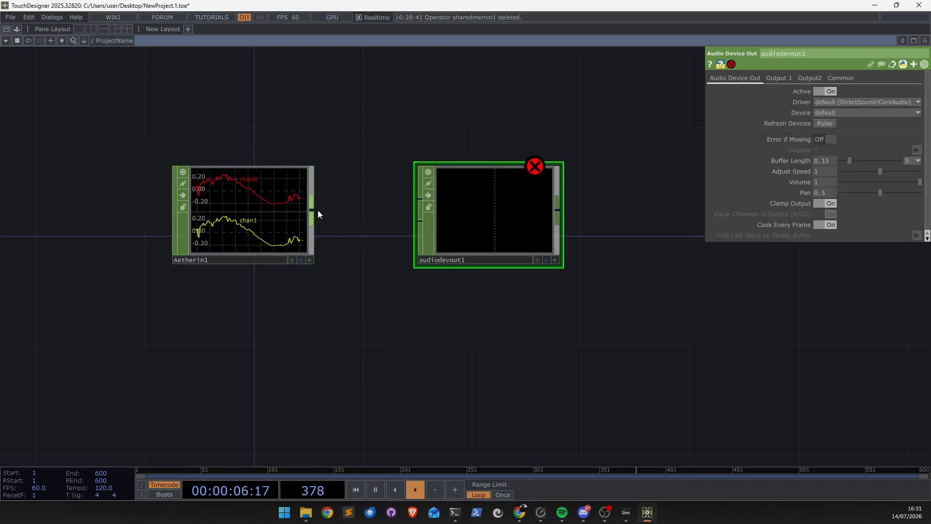
left_click(363, 176)
key("Escape")
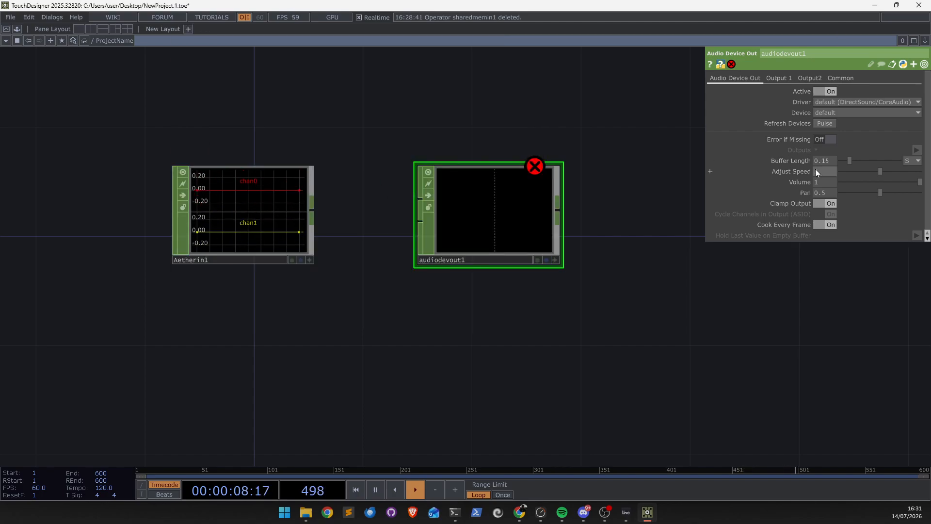
left_click(852, 184)
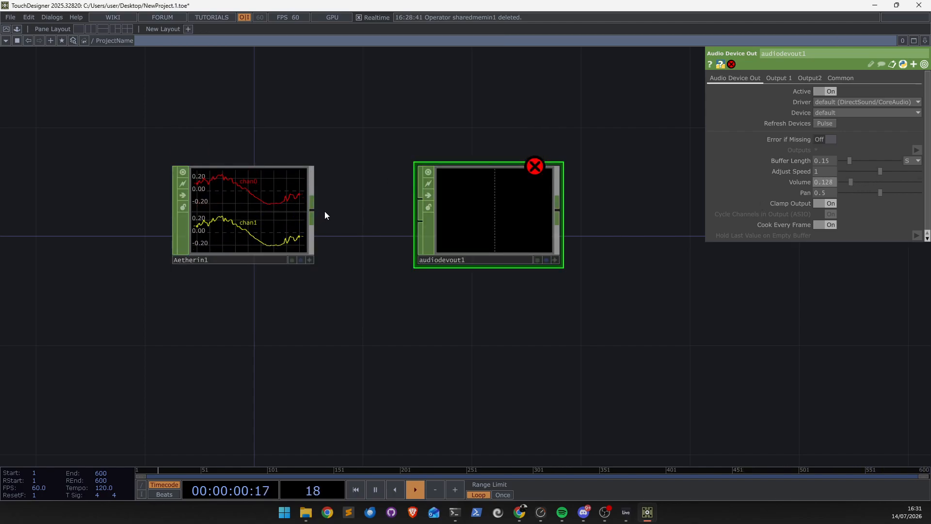
left_click_drag(314, 213, 419, 200)
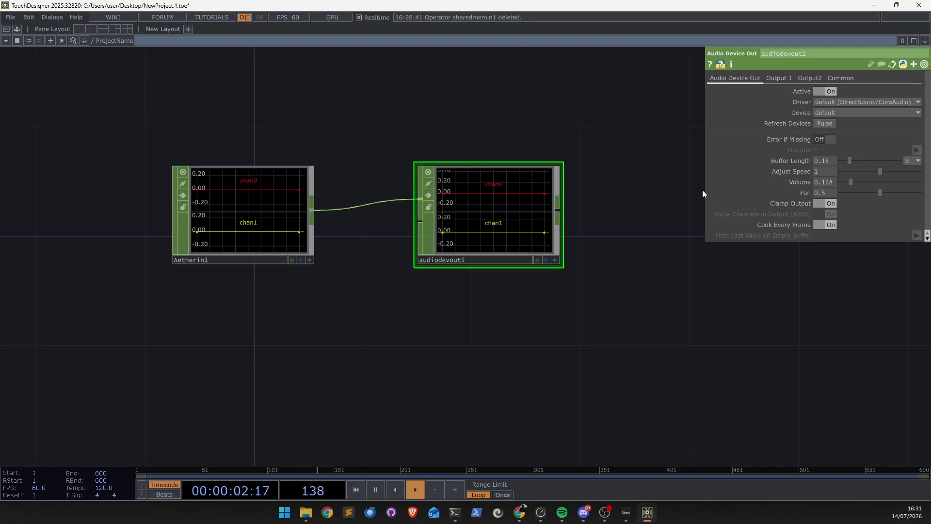
Step: Test the audio output at a volume of 0.746, and reduce the Audio Device Out volume to 0
left_click_drag(851, 183, 899, 182)
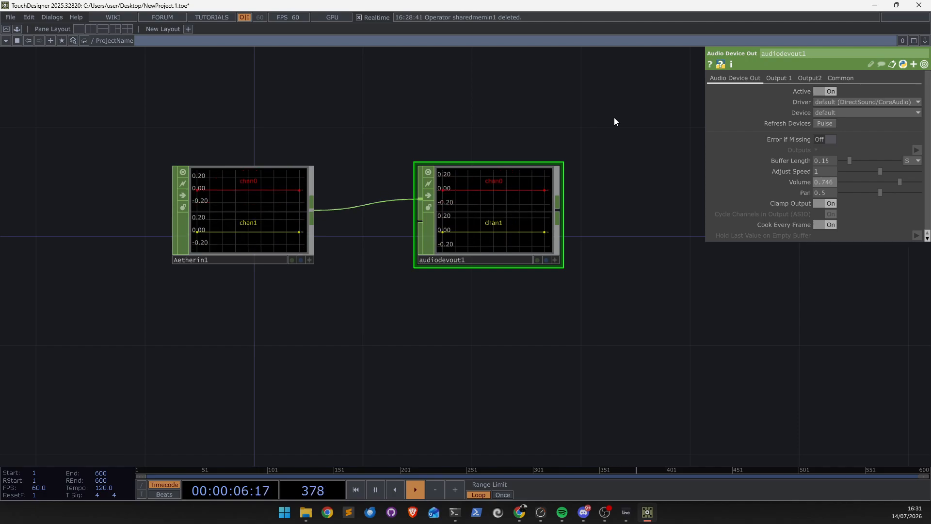
left_click_drag(900, 182, 846, 188)
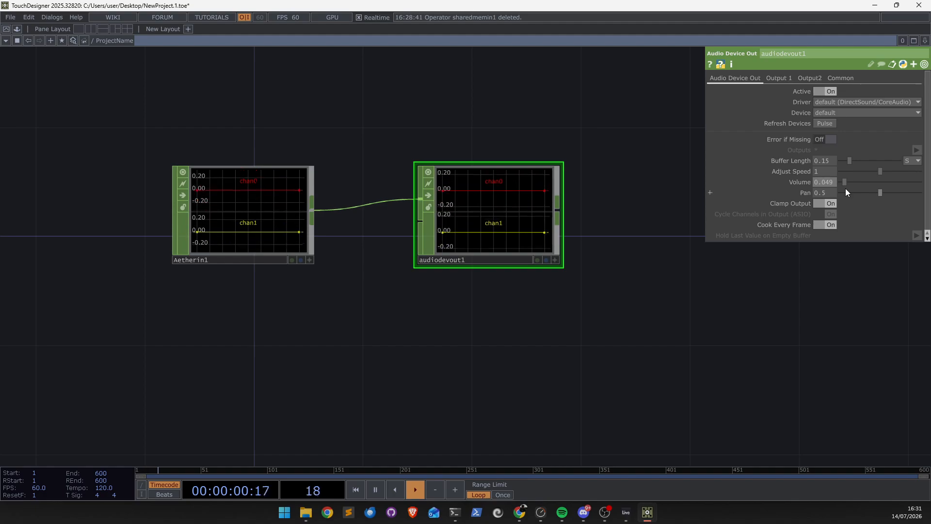
mouse_move(845, 188)
left_mouse_down()
mouse_move(907, 184)
mouse_move(839, 190)
left_mouse_up()
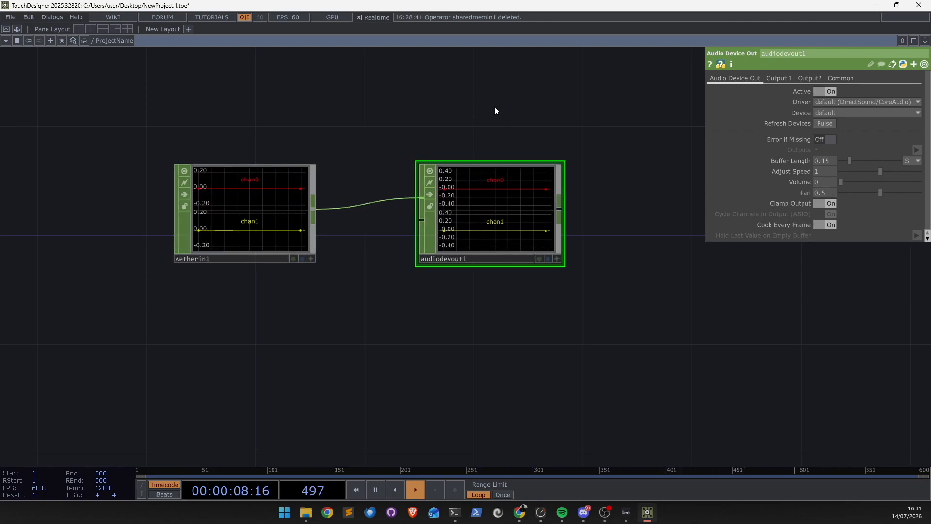
Step: Switch the Aether plug-in's channel mode to Mono L in Ableton Live and check the Aether In channels in TouchDesigner
key("alt+Tab")
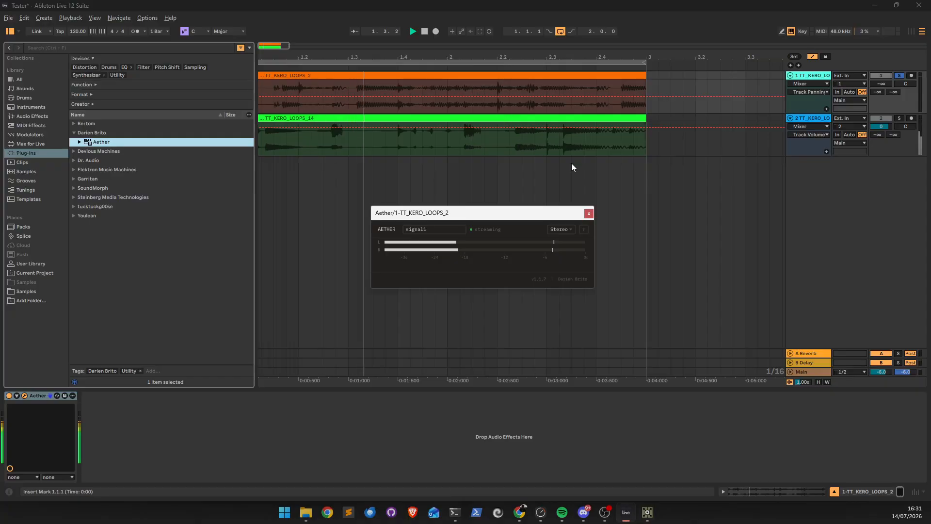
left_click(570, 231)
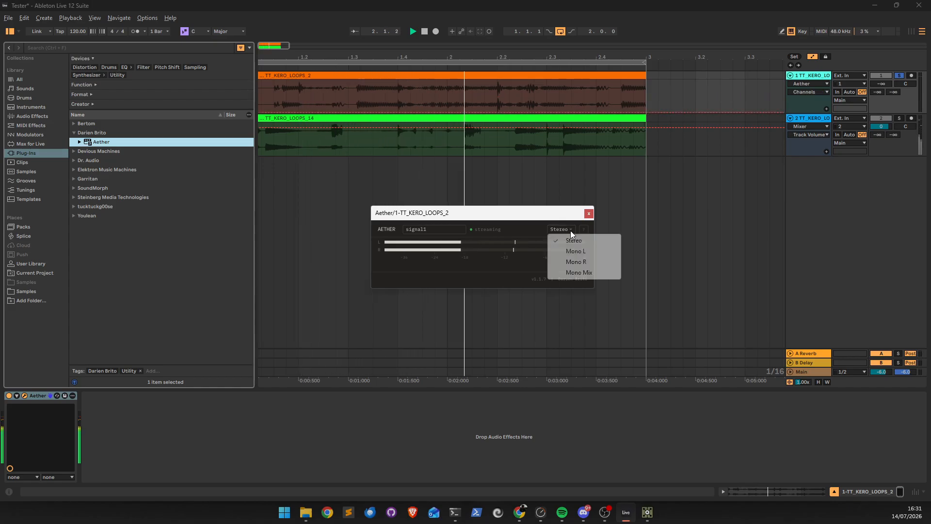
left_click(560, 229)
left_click(560, 229)
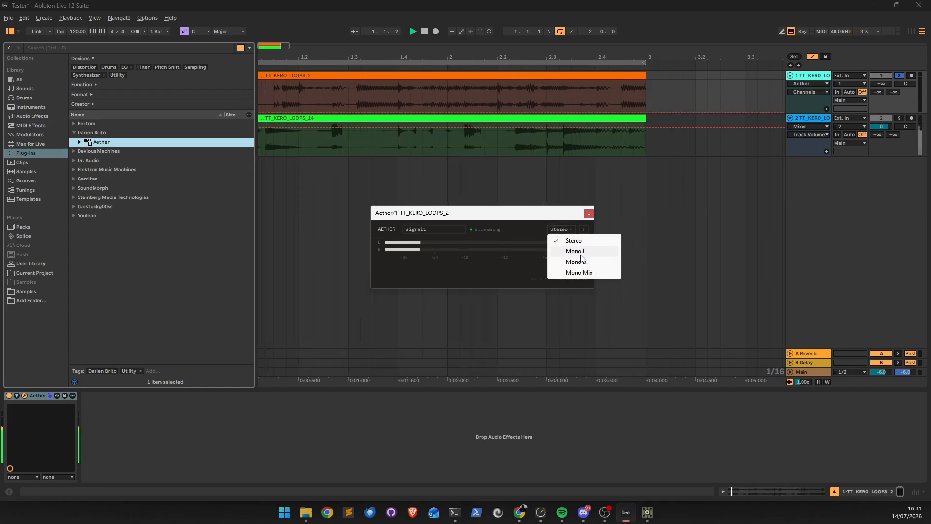
left_click(576, 251)
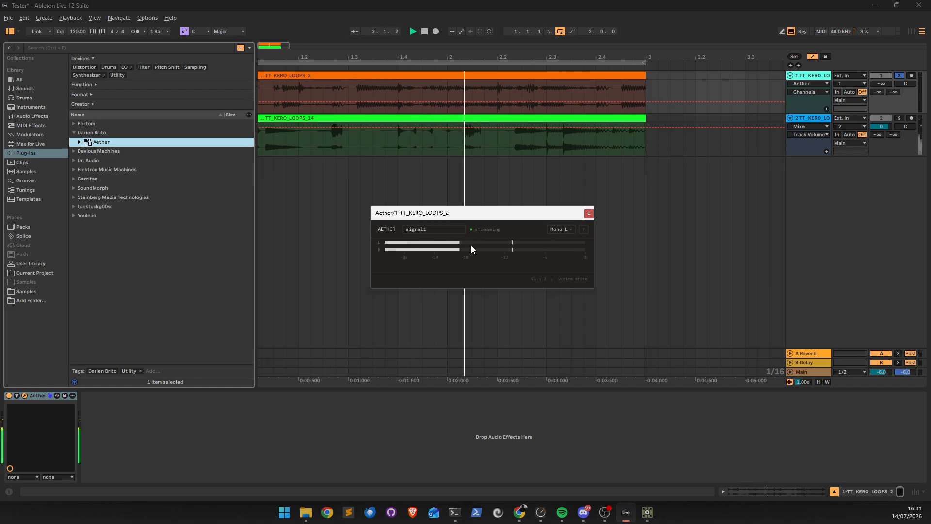
key("alt+Tab")
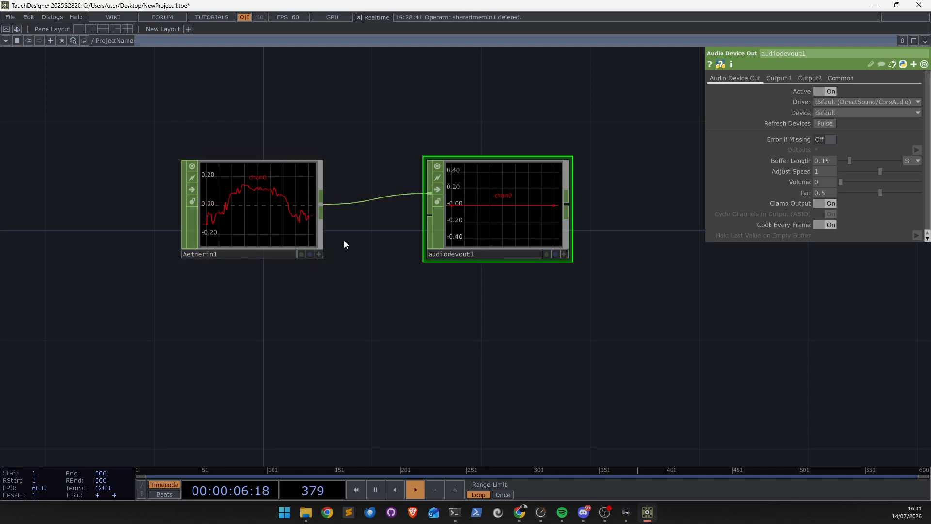
Step: Try the Aether plug-in's Mono R and Mono Mix channel modes in Ableton Live, and check the received signal in TouchDesigner
key("alt+Tab")
left_click(562, 229)
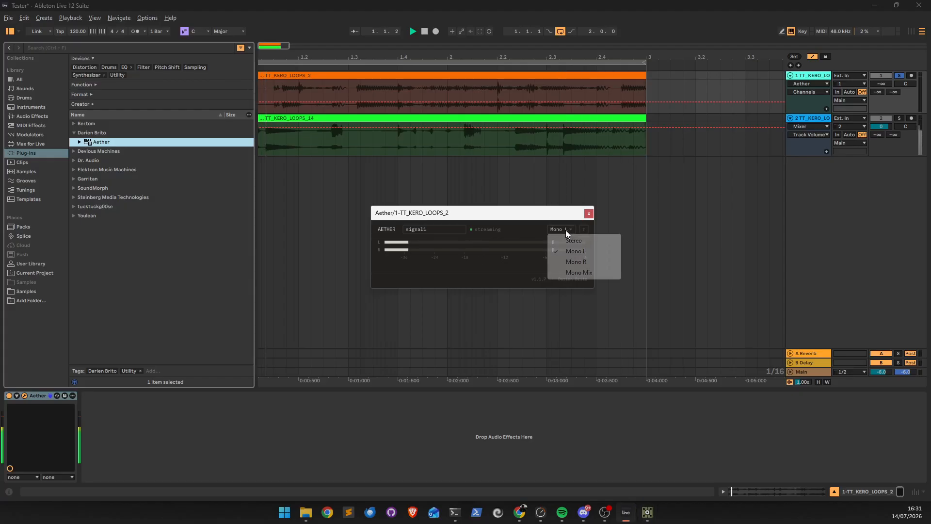
left_click(566, 263)
left_click(561, 230)
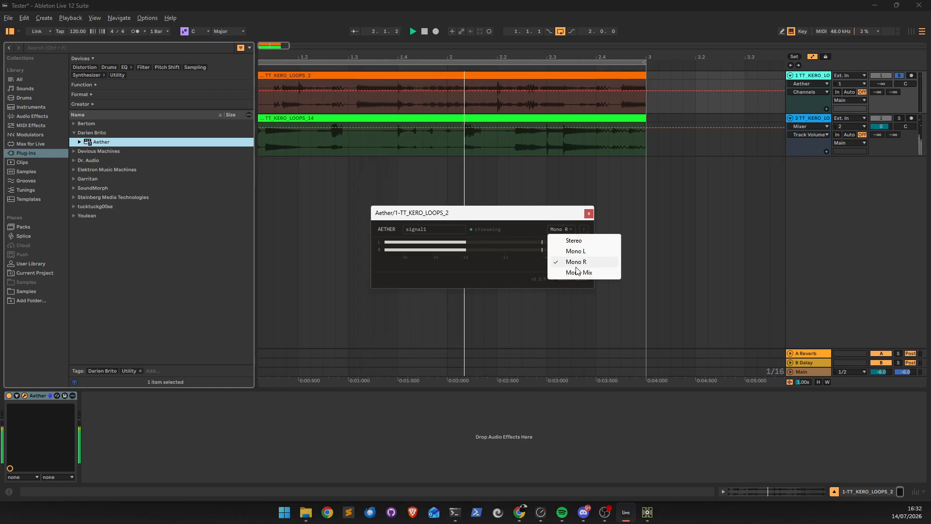
left_click(573, 274)
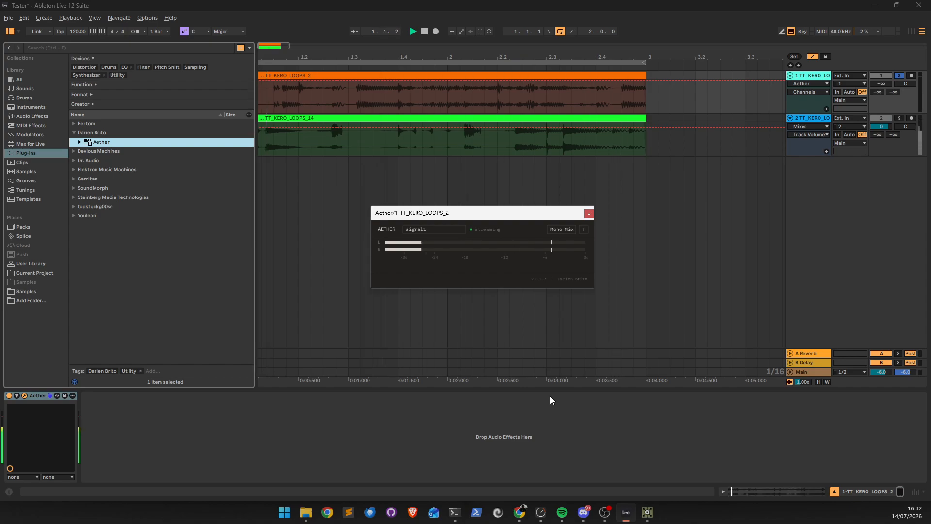
key("alt+Tab")
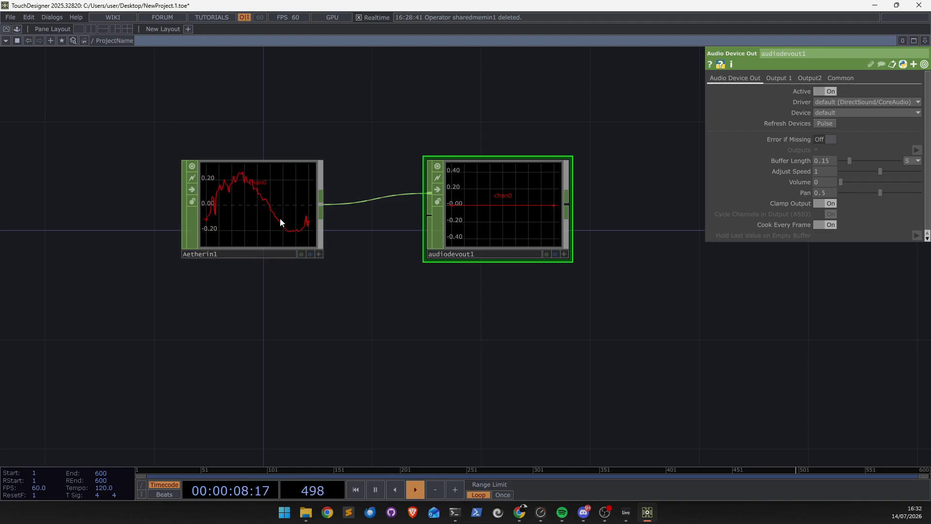
Step: Return to Ableton Live and restore the Aether plug-in's channel mode to Stereo
key("alt+Tab")
left_click(562, 229)
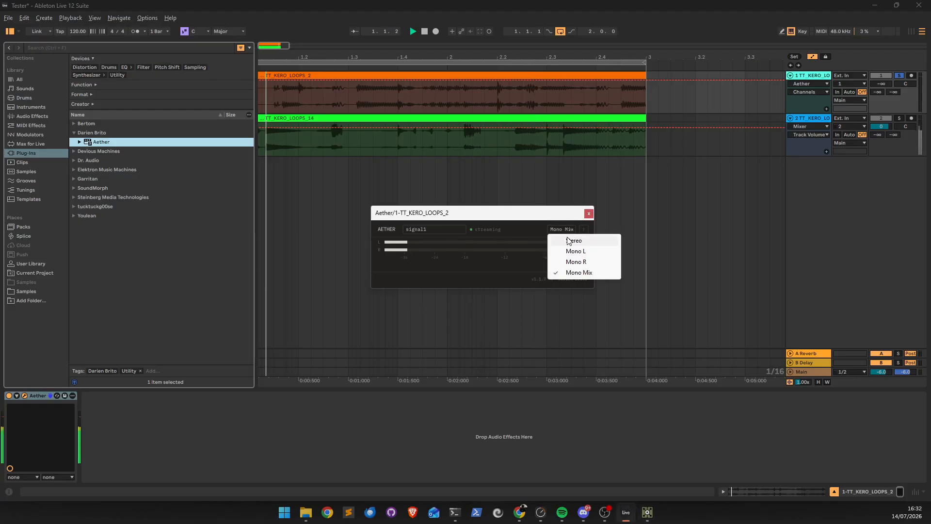
left_click(570, 241)
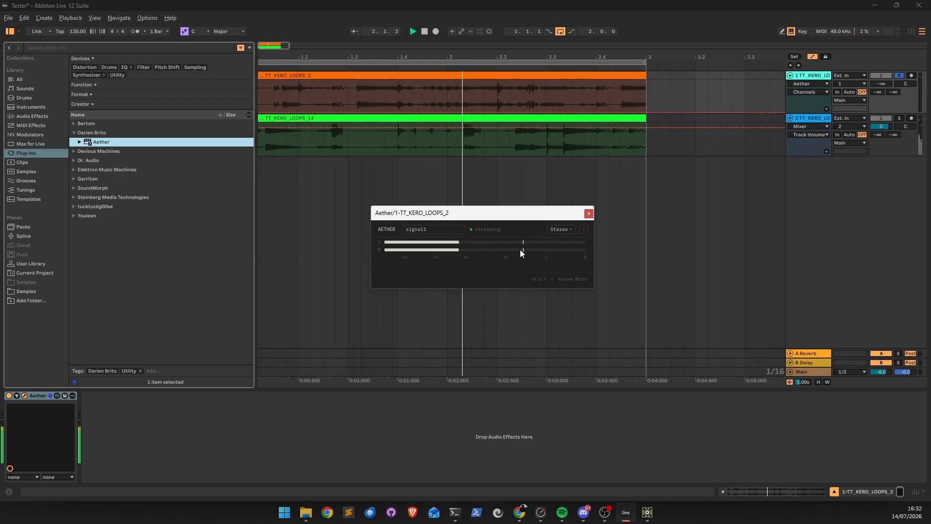
Step: Read through the Aether plug-in's built-in About, Setup and Latency help pages, and close the help
left_click(584, 230)
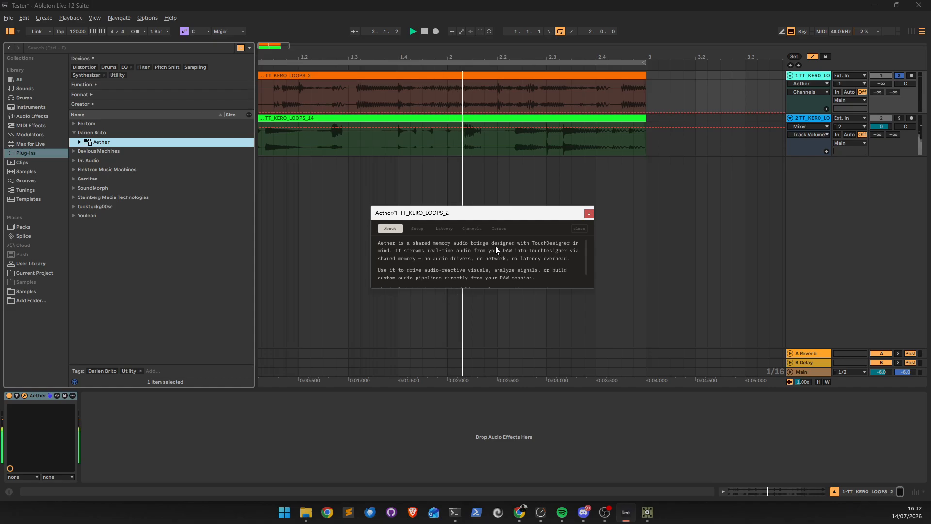
left_click(414, 228)
left_click(442, 228)
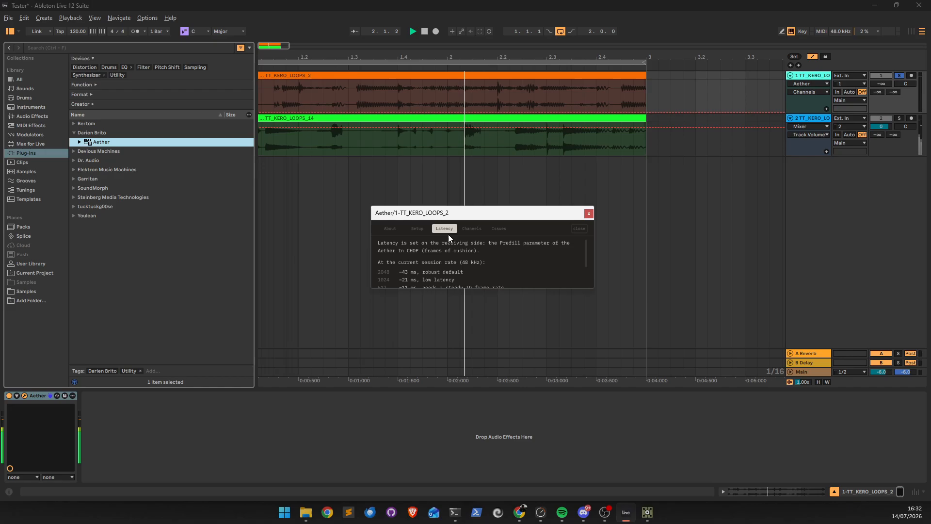
scroll(438, 262, "down", 1)
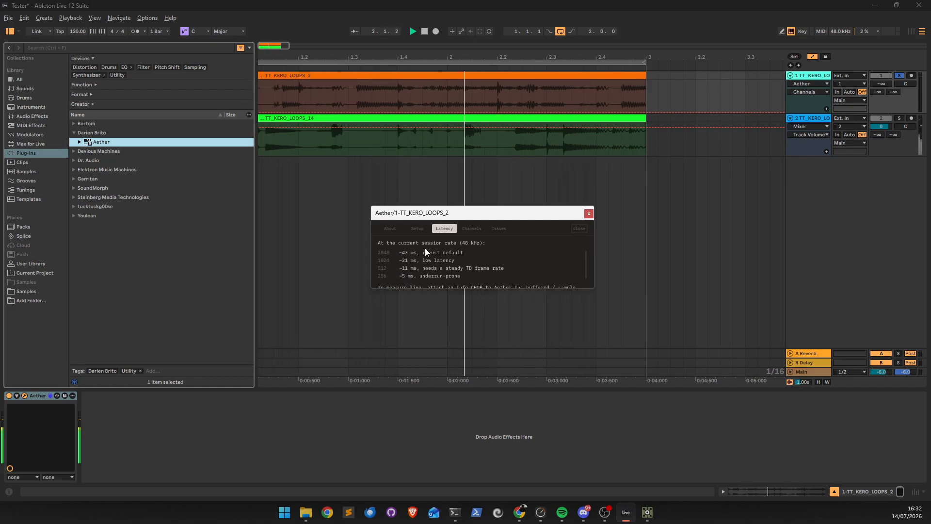
scroll(470, 256, "up", 2)
left_click(390, 228)
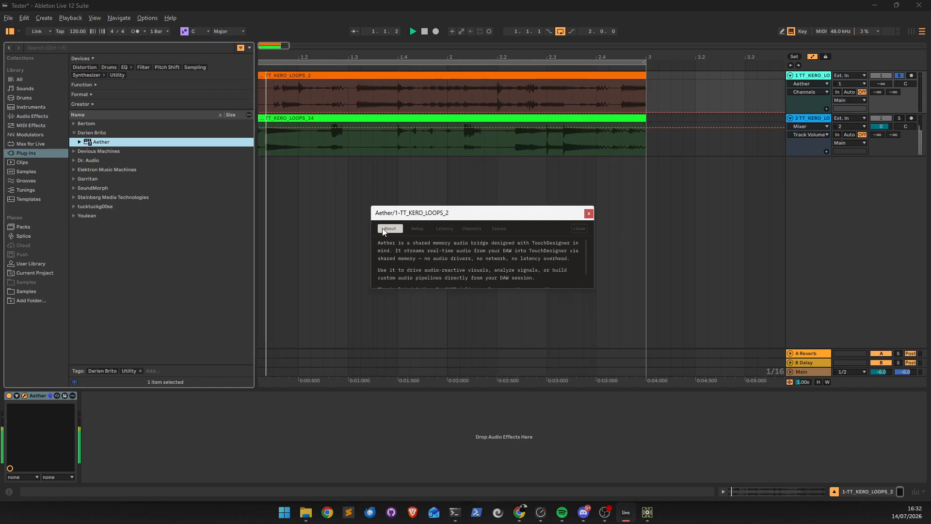
left_click(583, 230)
Step: Add the Aether plug-in to the second track, TT_KERO_LOOPS_14, and move its window over the empty arrangement area
left_click(660, 207)
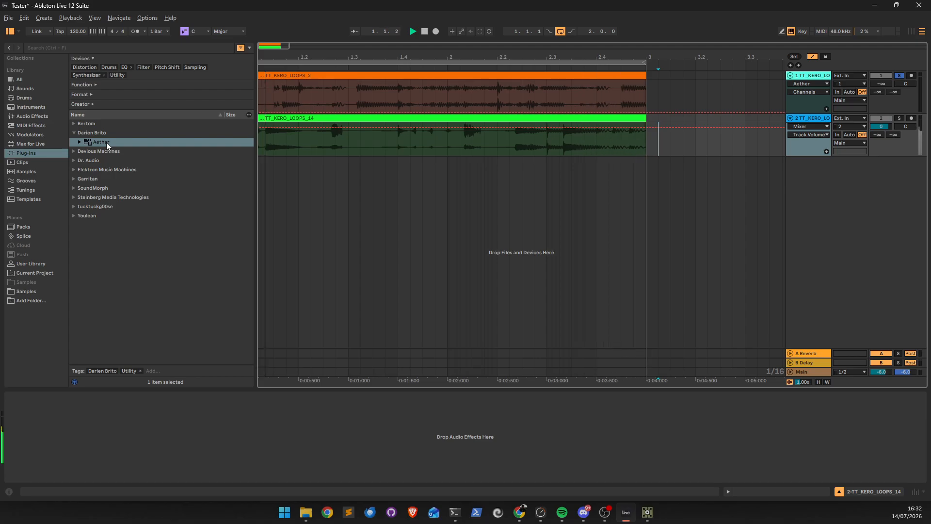
left_click_drag(105, 143, 595, 141)
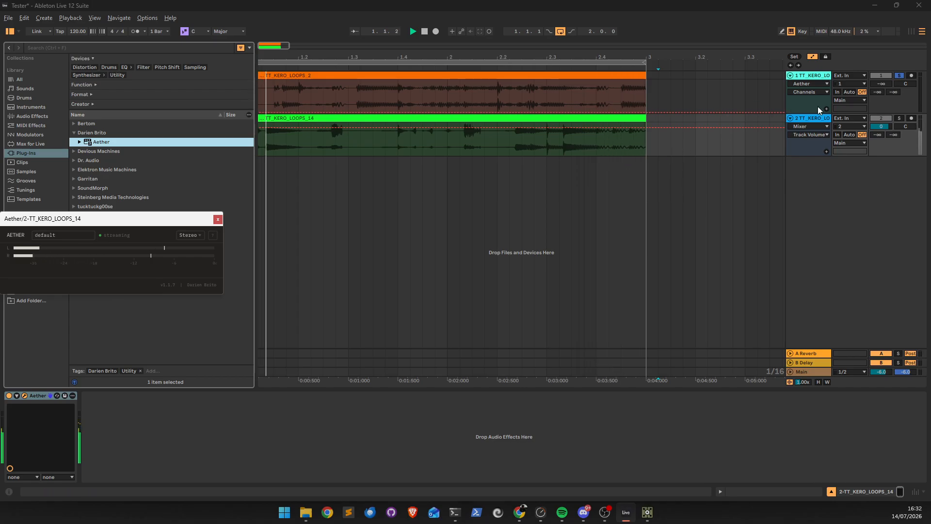
left_click_drag(143, 225, 517, 243)
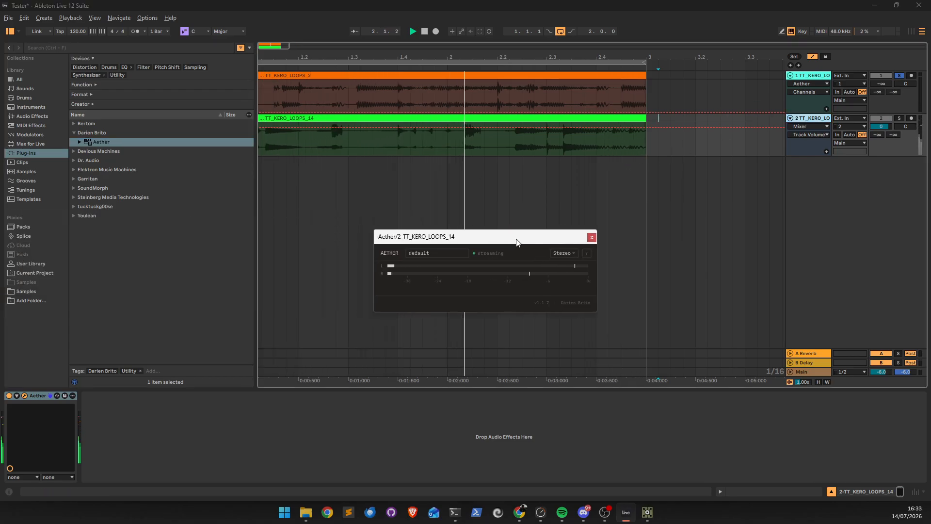
Step: Set the stream name to signal2 in the Aether plug-in on the second track
left_click(420, 254)
type("sing")
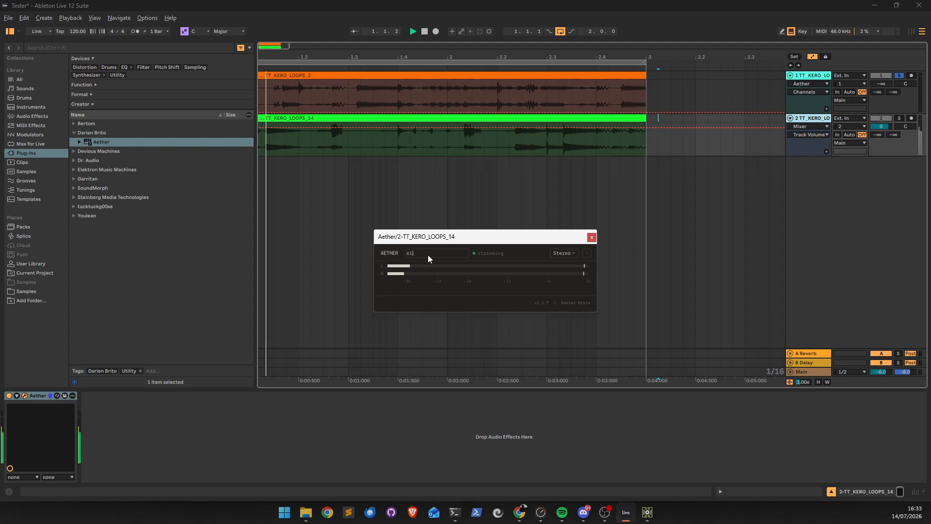
key("BackSpace")
key("BackSpace")
type("gnal2")
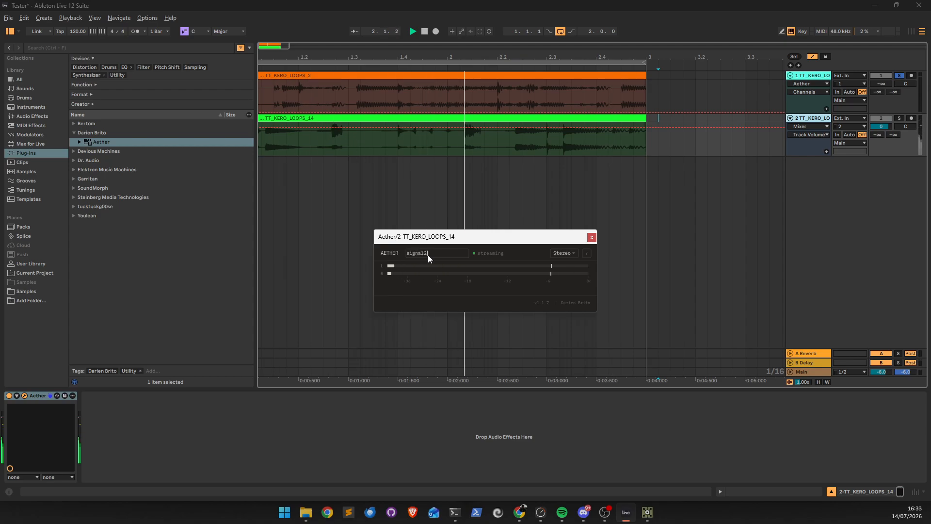
key("Return")
Step: Switch to TouchDesigner, paste a copy of the Aether In operator below the original, and select the copy
key("alt+Tab")
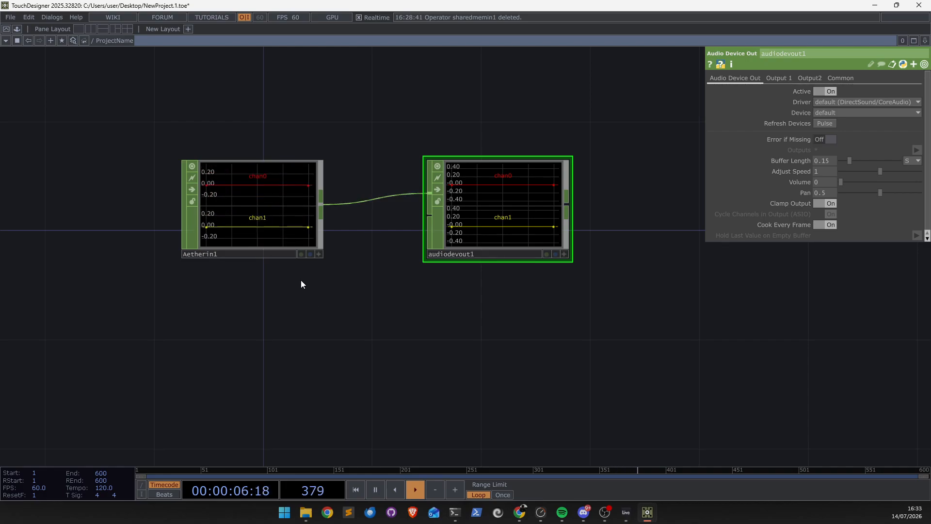
left_click(287, 216)
key("ctrl+v")
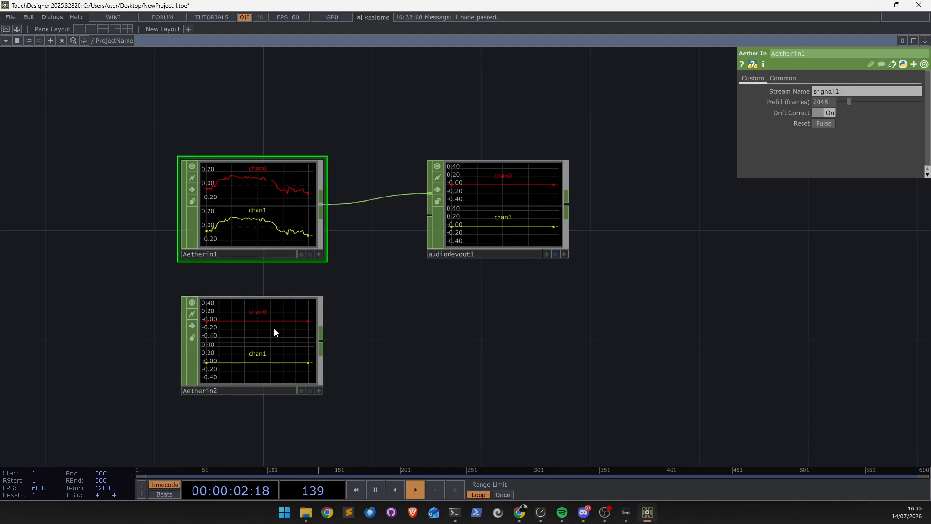
left_click(316, 213)
left_click(286, 310)
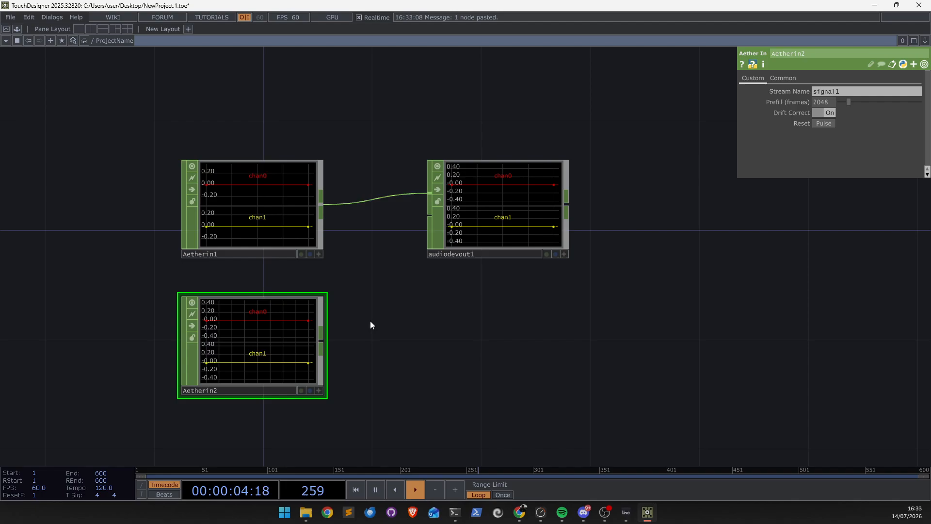
Step: Set the copied Aether In operator's stream name to signal2
left_click_drag(397, 302, 135, 401)
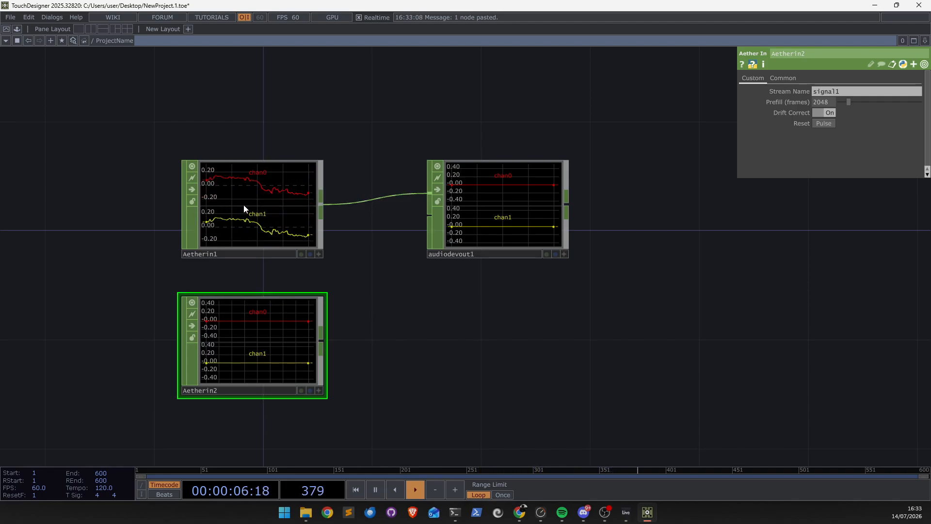
left_click_drag(837, 91, 848, 91)
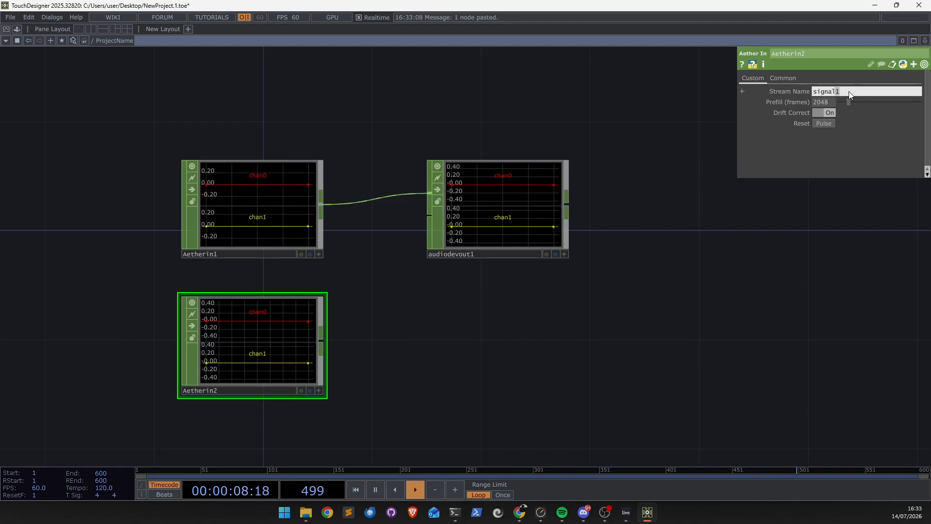
type("2")
key("Return")
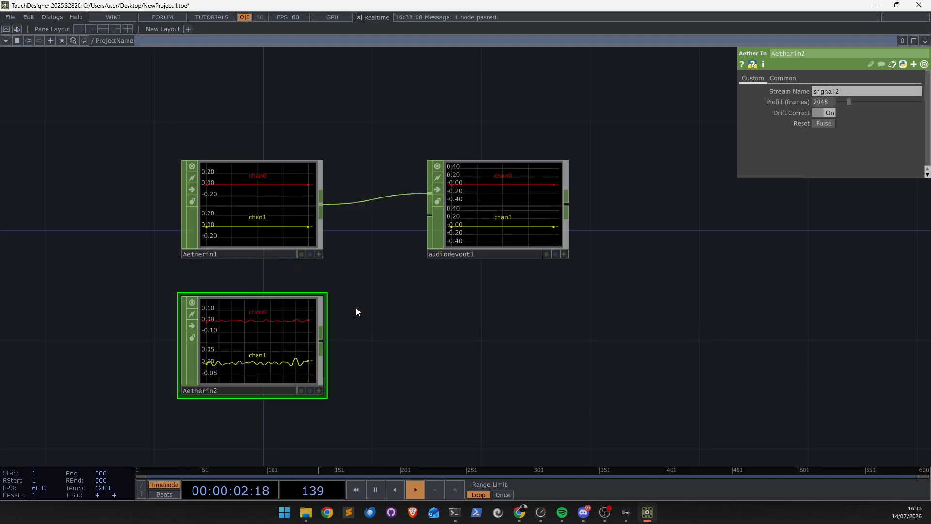
Step: Look at the two source tracks in Ableton Live, and return to TouchDesigner to compare both Aether In signals
key("alt+Tab")
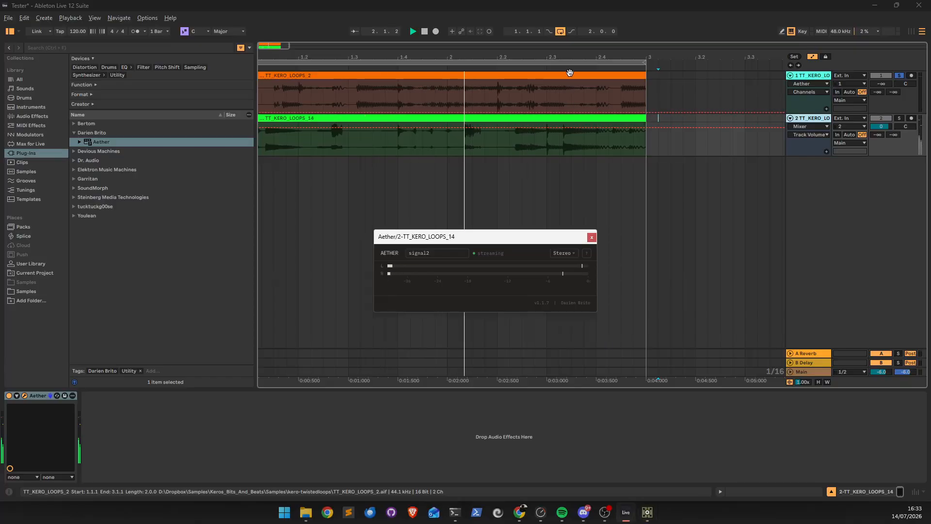
key("alt+Tab")
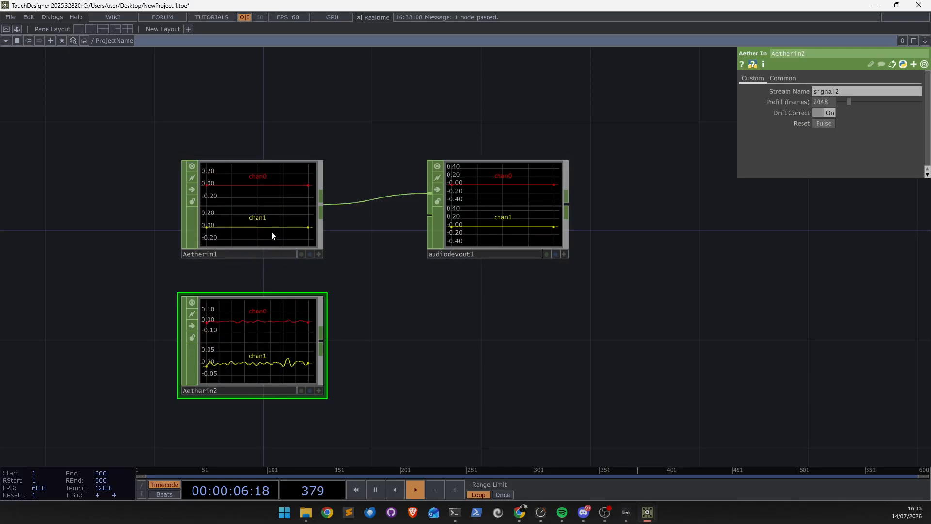
left_click_drag(230, 131, 376, 309)
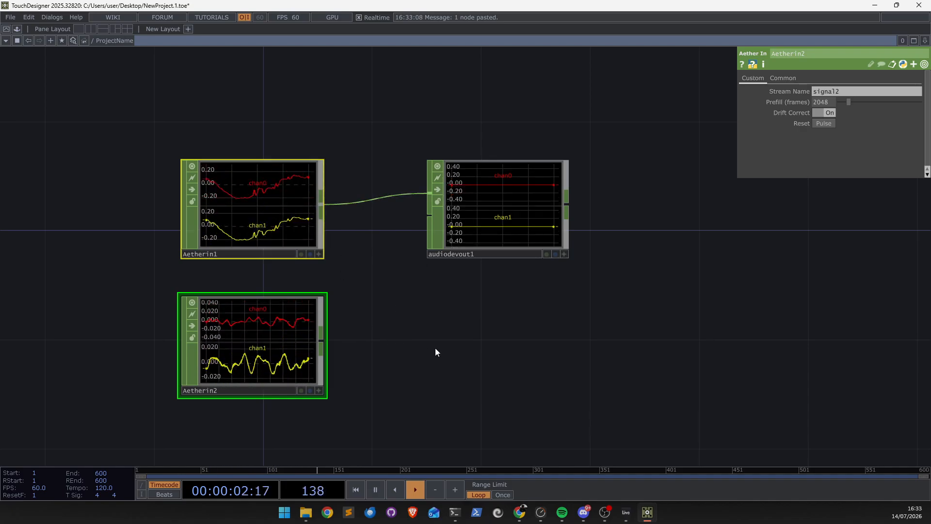
Step: Move the Audio Device Out operator farther from the Aether In operators to free space between them
left_click_drag(501, 358, 396, 336)
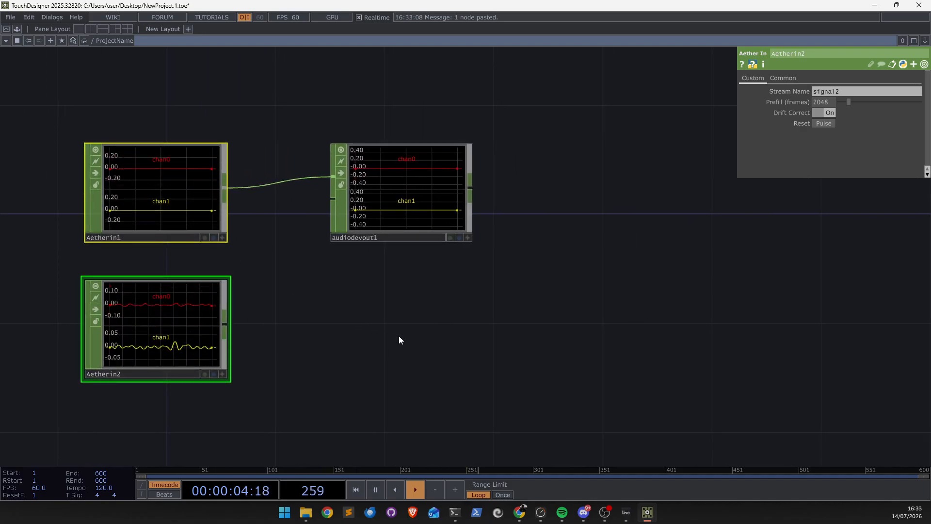
left_click_drag(393, 206, 665, 206)
left_click_drag(622, 257, 502, 229)
left_click_drag(503, 200, 586, 200)
key("h")
Step: Add an Essentia Spectrum operator beside the second Aether In and feed it that operator's output
key("Tab")
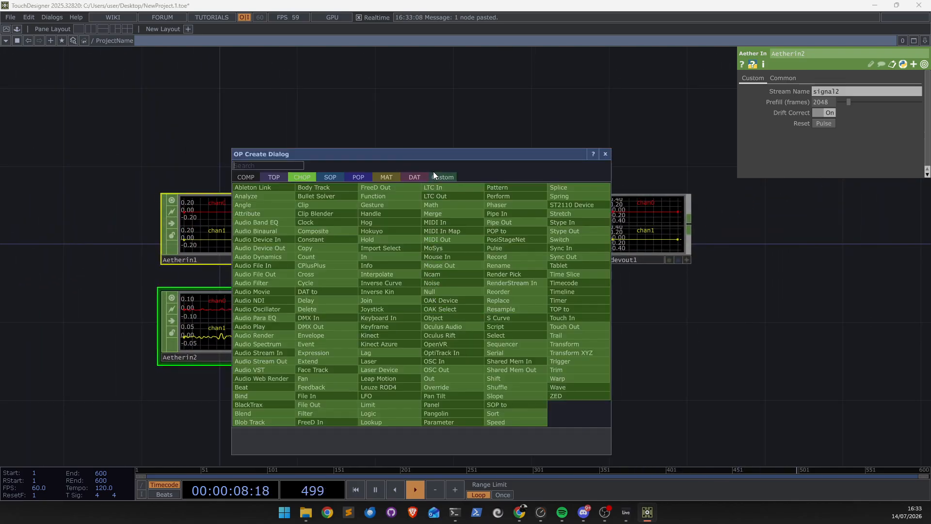
left_click(442, 177)
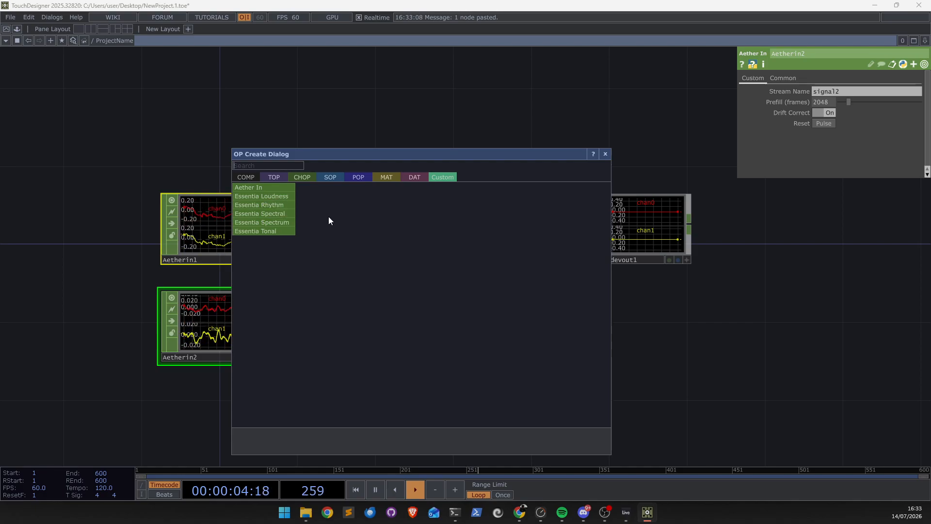
left_click(287, 225)
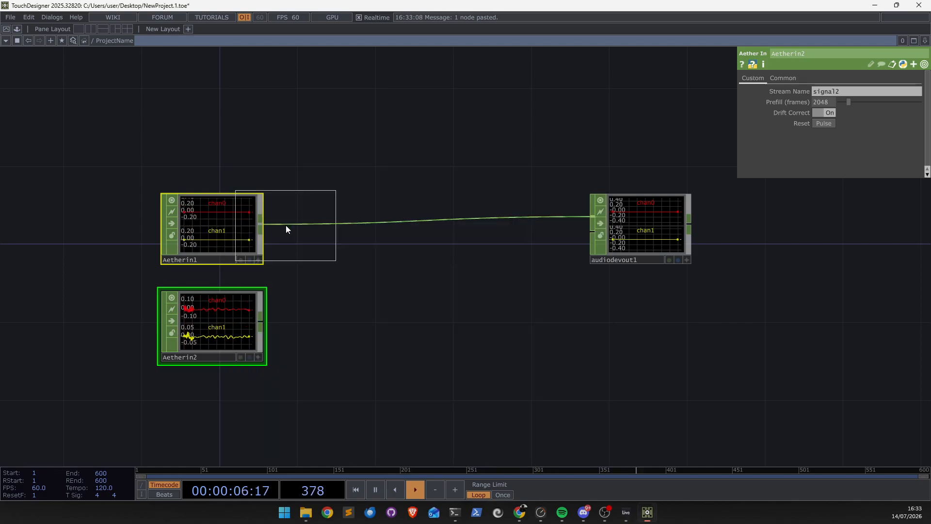
left_click(368, 321)
left_click_drag(261, 322, 338, 322)
left_click_drag(378, 324, 340, 324)
left_click_drag(446, 320, 424, 312)
Step: Add an Essentia Spectral operator after Essentia Spectrum, connect the two, and inspect its output channels
key("Tab")
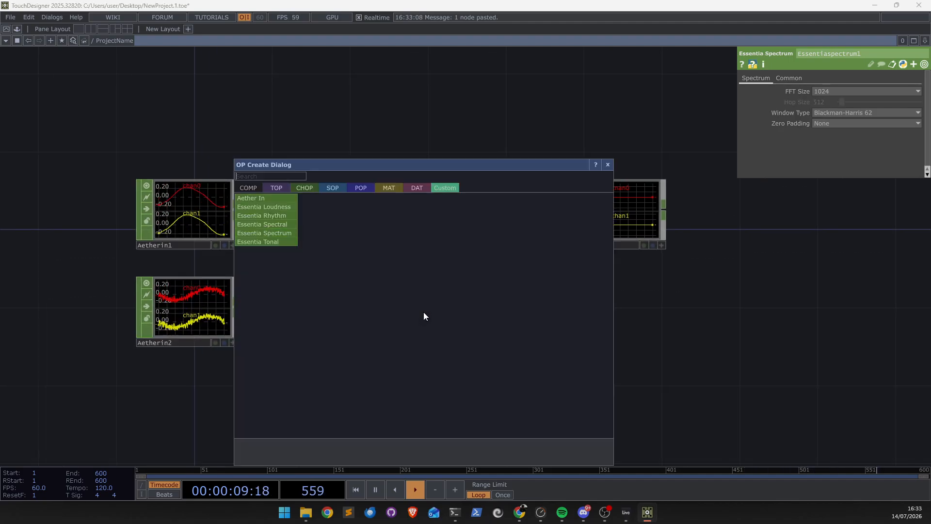
left_click(284, 225)
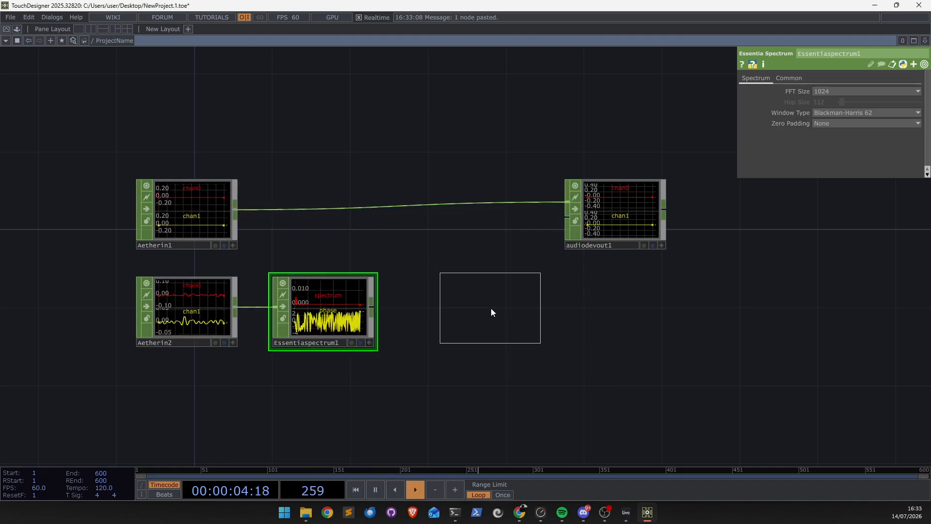
left_click(493, 312)
left_click_drag(374, 308, 450, 307)
scroll(548, 326, "up", 6)
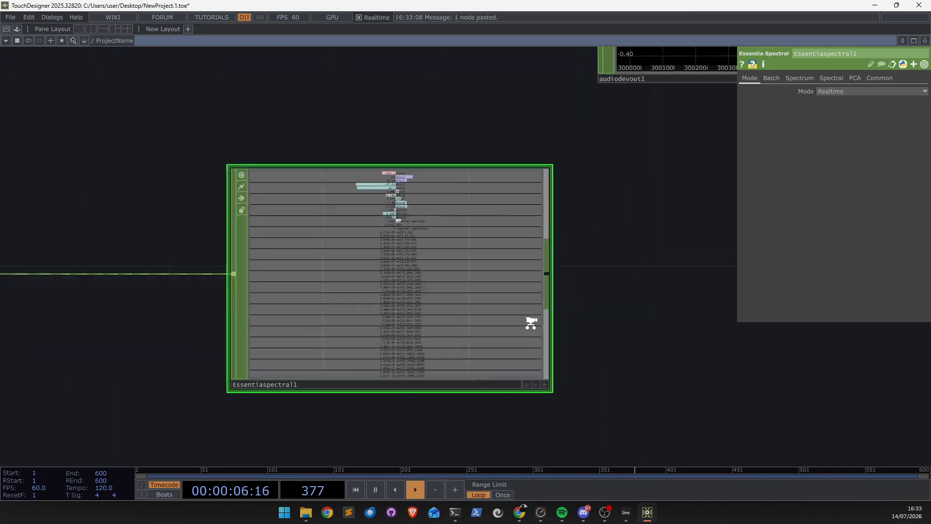
scroll(388, 231, "down", 6)
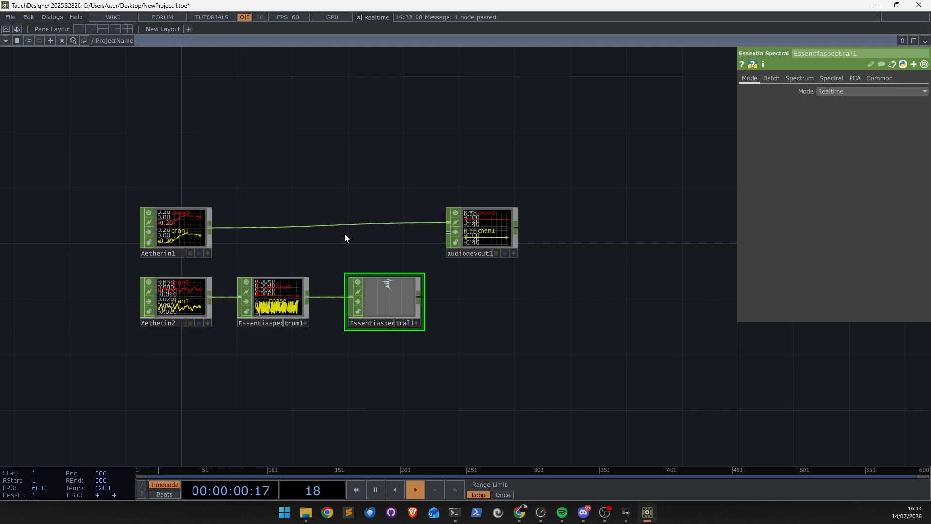
Step: Add an Essentia Loudness operator below Essentia Spectrum, connect the second Aether In to it, and inspect its loudness channels
key("Tab")
left_click(208, 127)
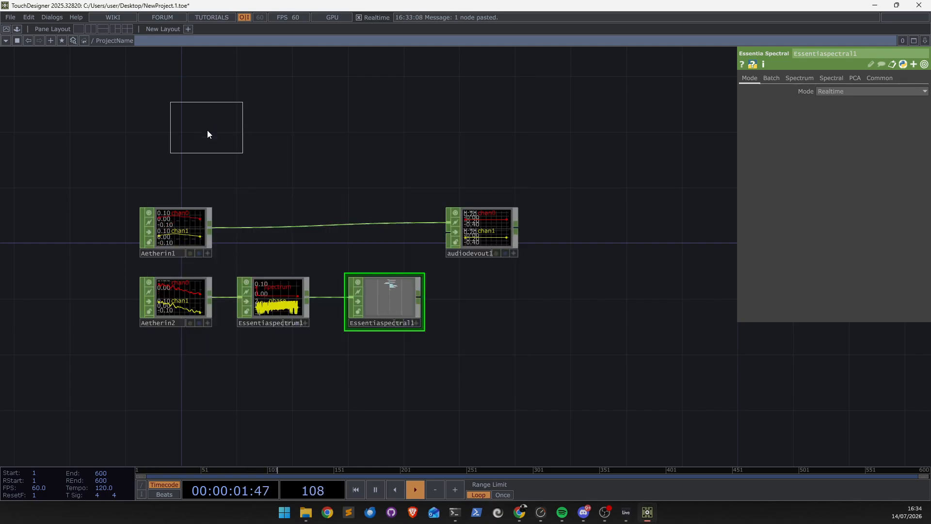
left_click(283, 375)
left_click_drag(212, 298, 252, 368)
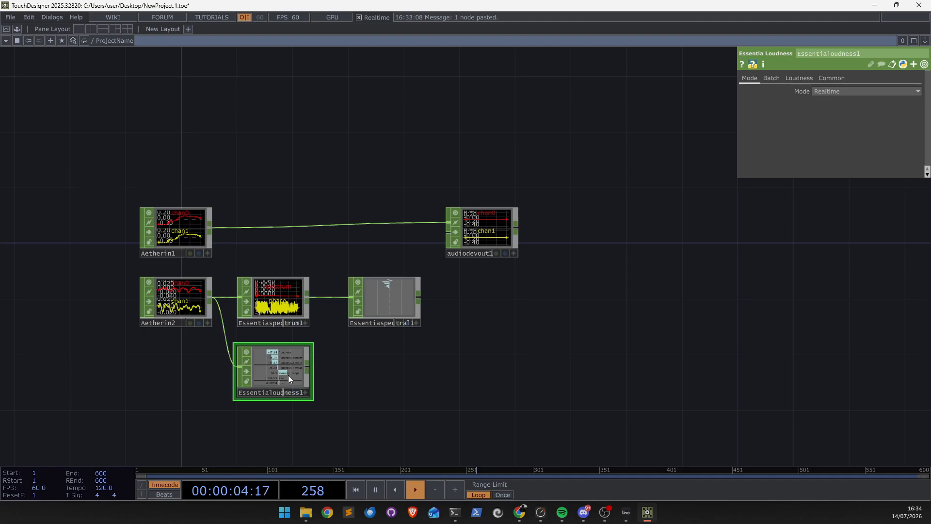
scroll(310, 373, "up", 5)
scroll(368, 333, "down", 1)
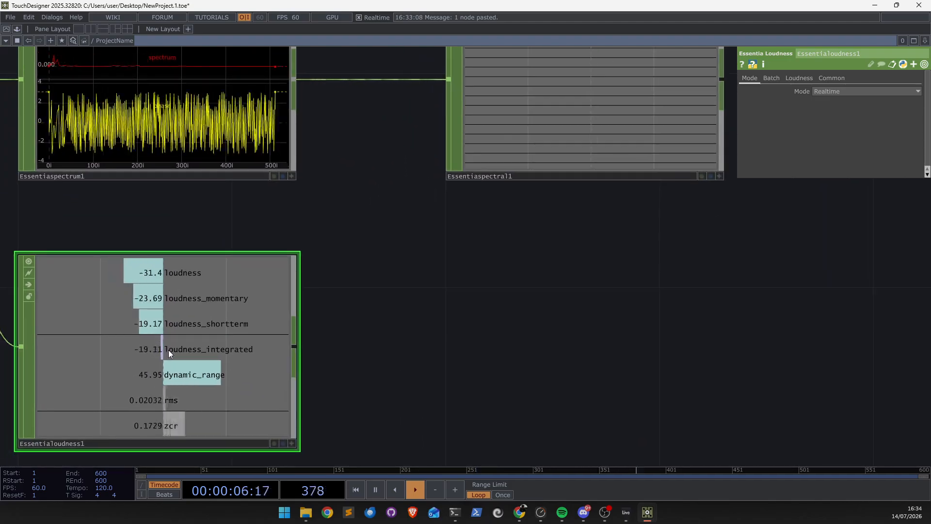
scroll(378, 323, "down", 4)
middle_click_drag(400, 335, 407, 334)
Step: Add an Essentia Rhythm operator below Essentia Spectral, connect Essentia Spectrum to it, move Essentia Loudness lower, and inspect the rhythm channels
key("Tab")
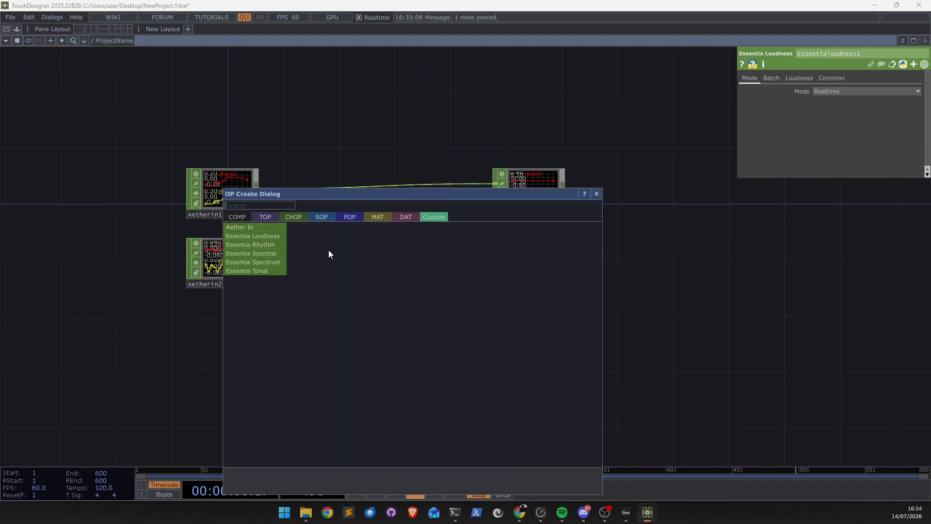
left_click(275, 245)
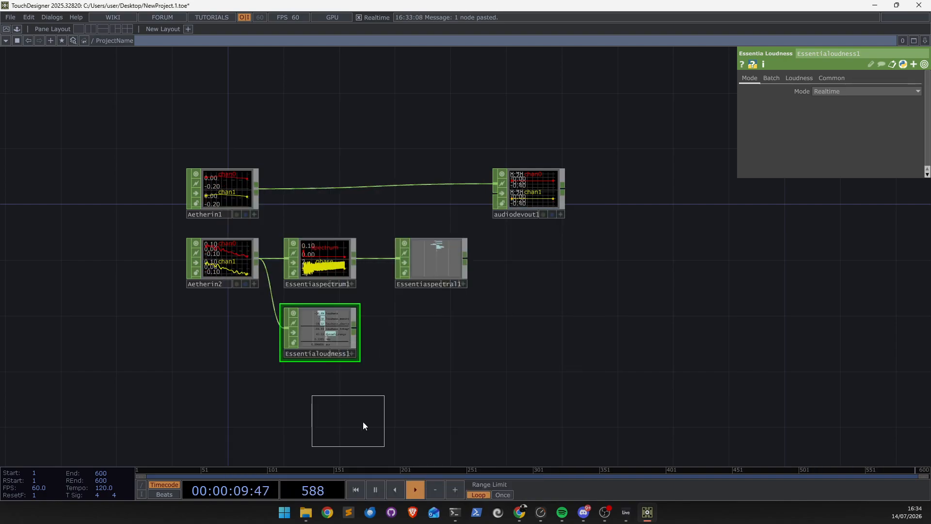
left_click(442, 334)
left_click_drag(324, 333, 324, 389)
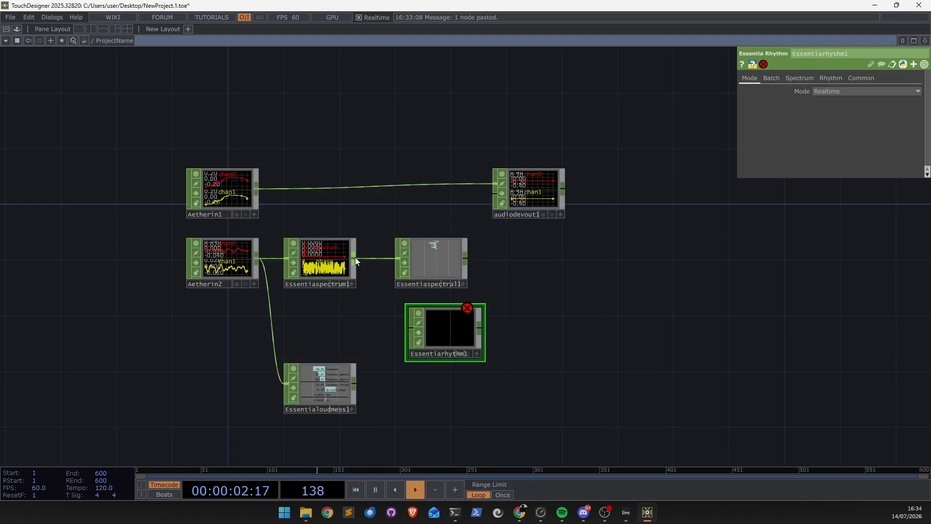
left_click_drag(355, 261, 410, 333)
scroll(465, 354, "up", 10)
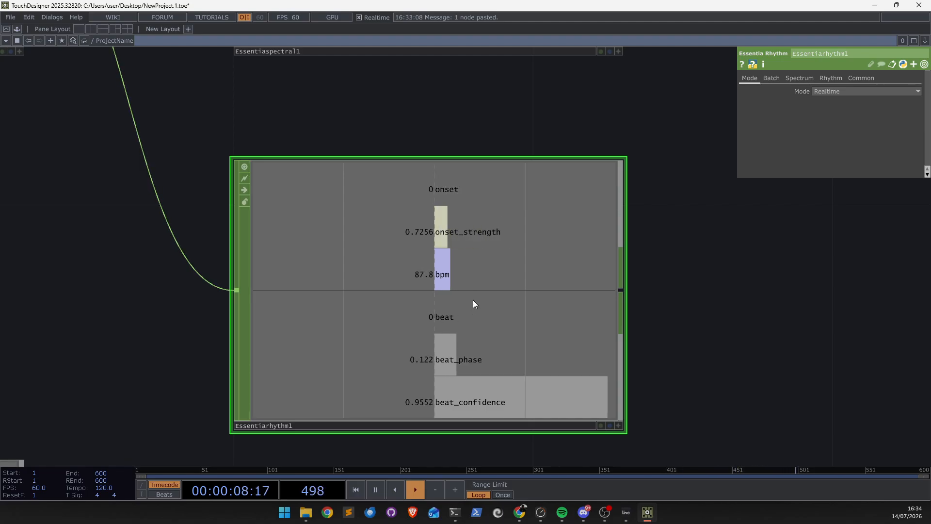
scroll(427, 306, "down", 8)
Step: Delete the four Essentia operators and the second Aether In operator from the network
left_click_drag(515, 274, 360, 367)
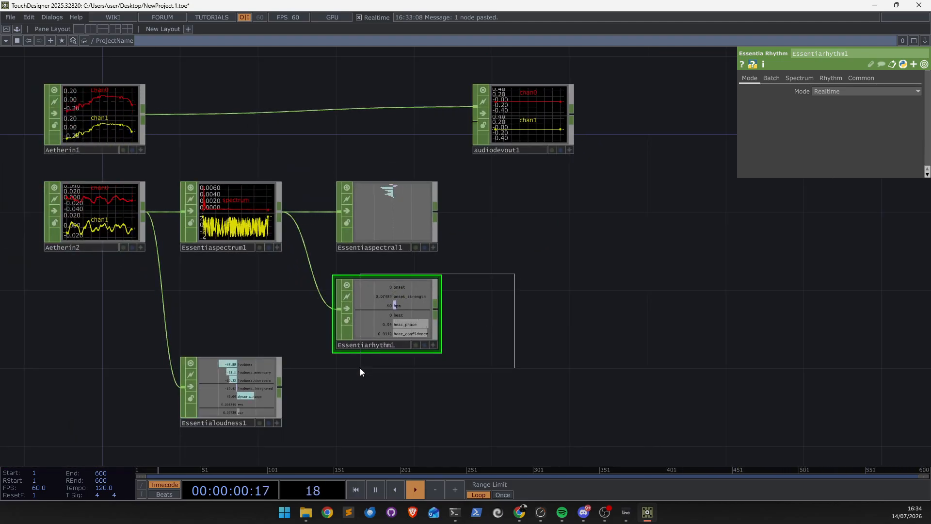
right_click_drag(359, 368, 360, 368)
left_click_drag(698, 234, 690, 293)
scroll(690, 292, "down", 3)
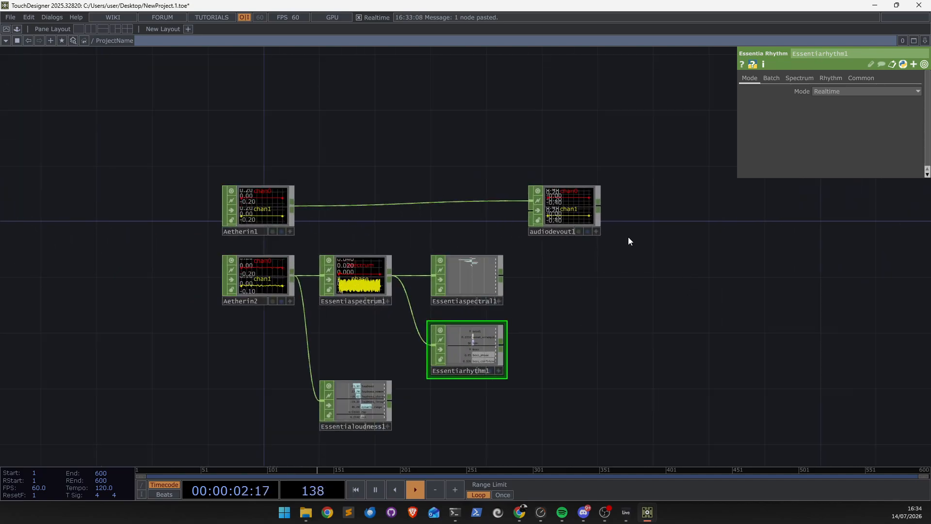
right_click_drag(627, 161, 534, 342)
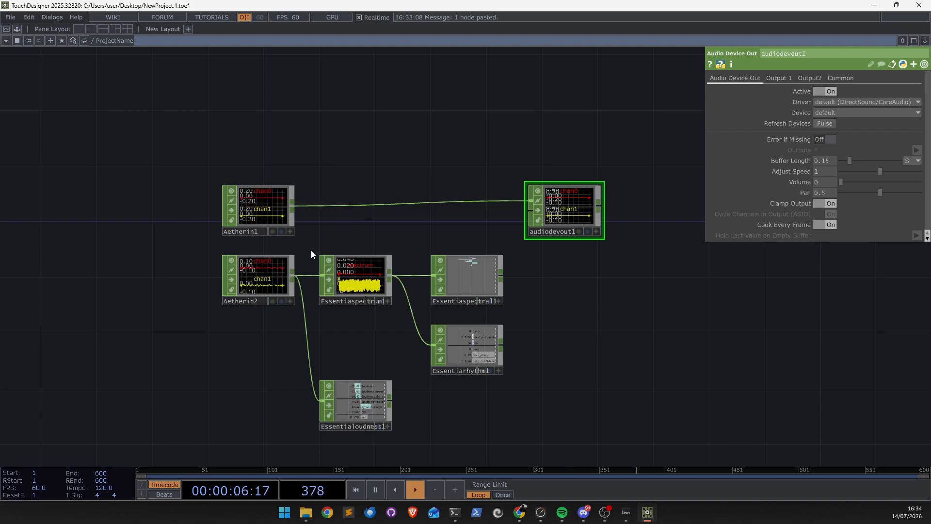
right_click_drag(476, 235, 325, 417)
key("Delete")
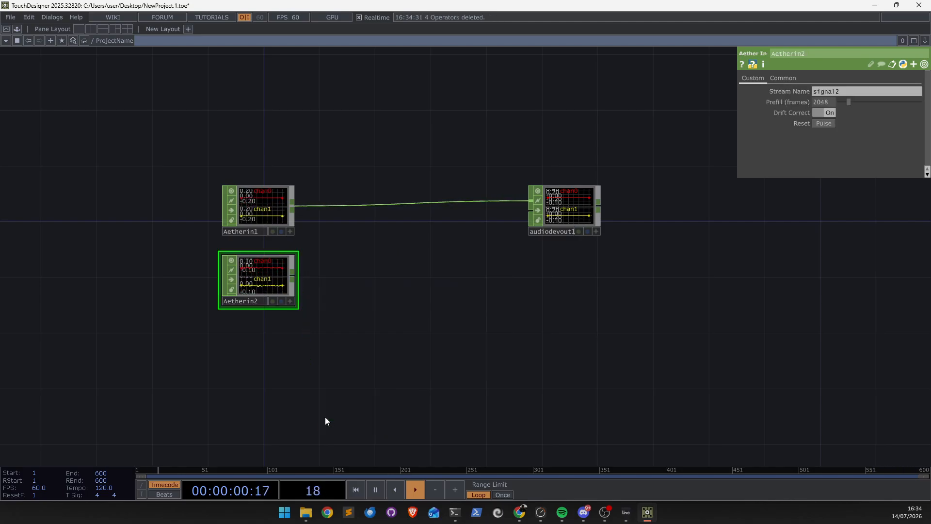
key("Delete")
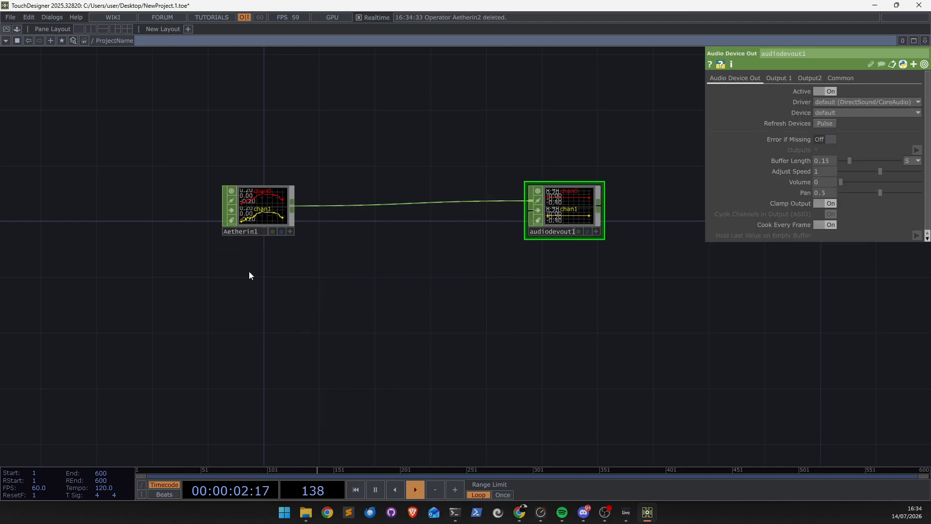
Step: Move the Audio Device Out operator back close to the remaining Aether In operator
left_click_drag(601, 234, 395, 223)
left_click_drag(519, 168, 577, 172)
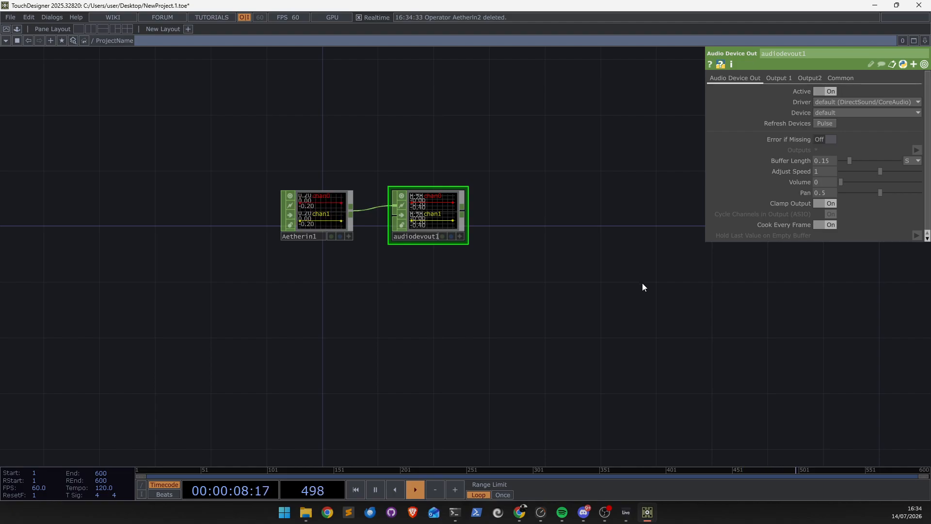
left_click_drag(589, 288, 619, 301)
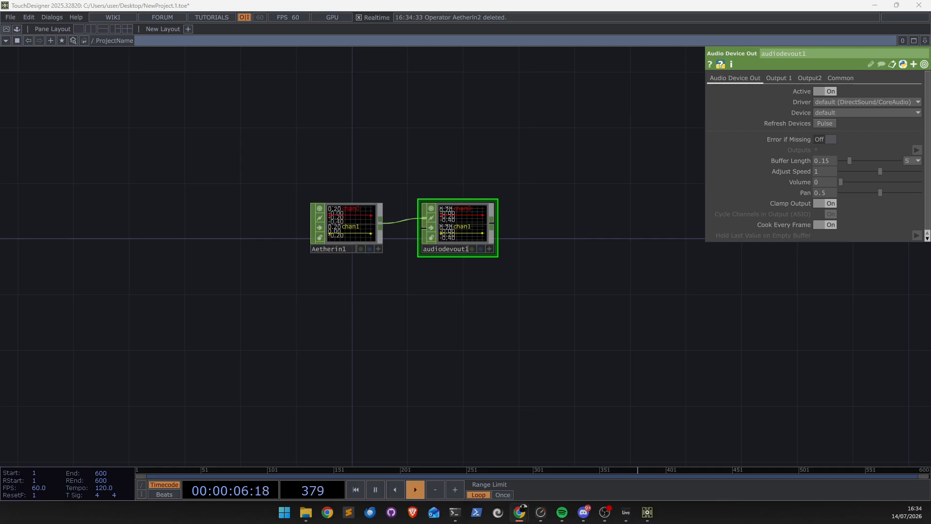
Step: Switch to the browser and look over the Aether-issues GitHub repository page, from the README up to its header
left_click_drag(930, 194, 479, 1)
scroll(102, 58, "up", 1)
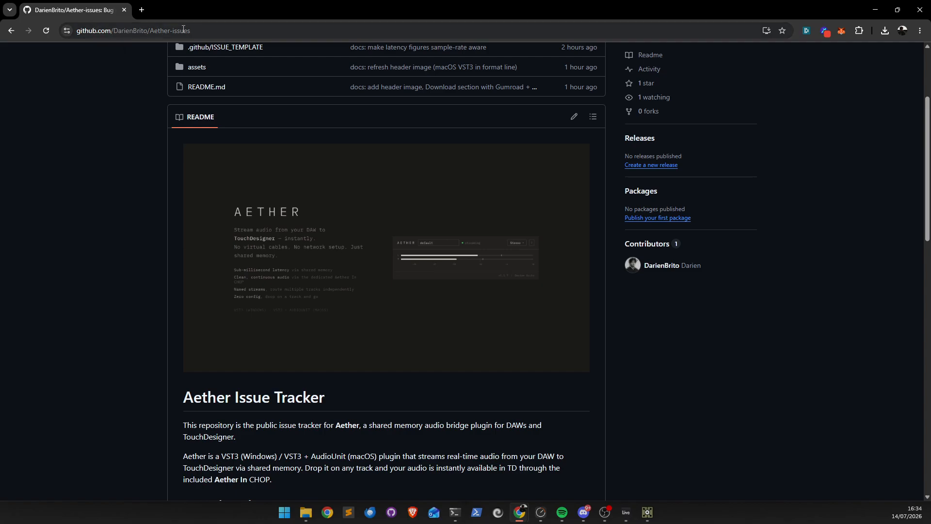
scroll(159, 188, "up", 3)
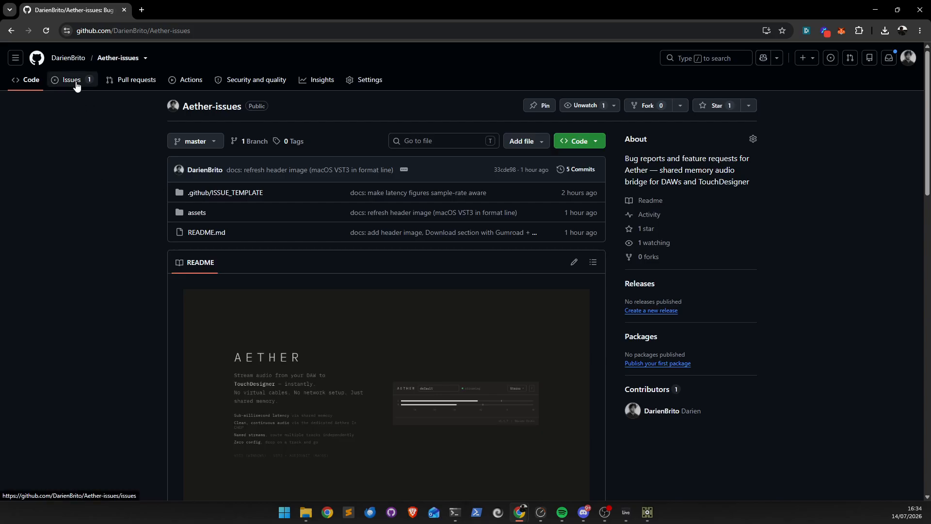
Step: Read through the README's sections on bug reporting, feature requests, quick setup and latency, and return to the repository header
scroll(103, 234, "down", 7)
scroll(110, 237, "down", 7)
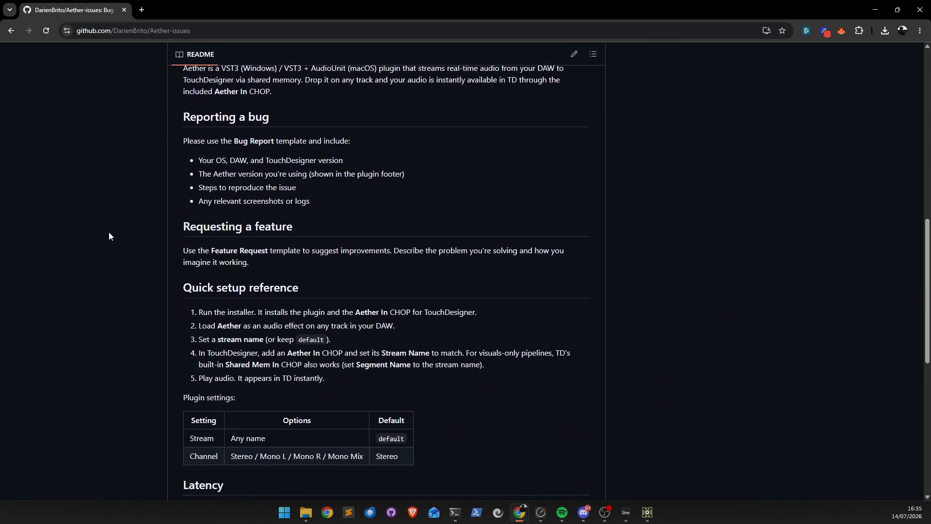
scroll(149, 313, "down", 5)
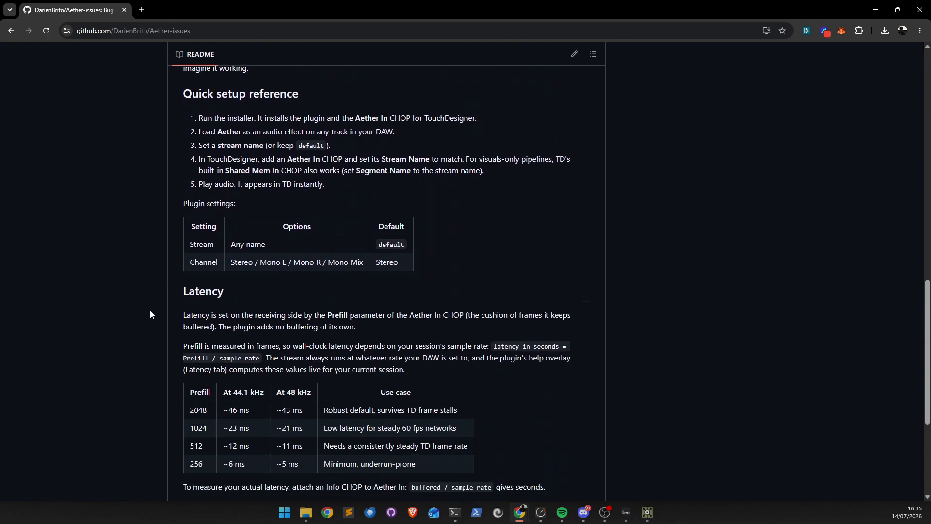
scroll(150, 310, "up", 12)
scroll(149, 321, "up", 7)
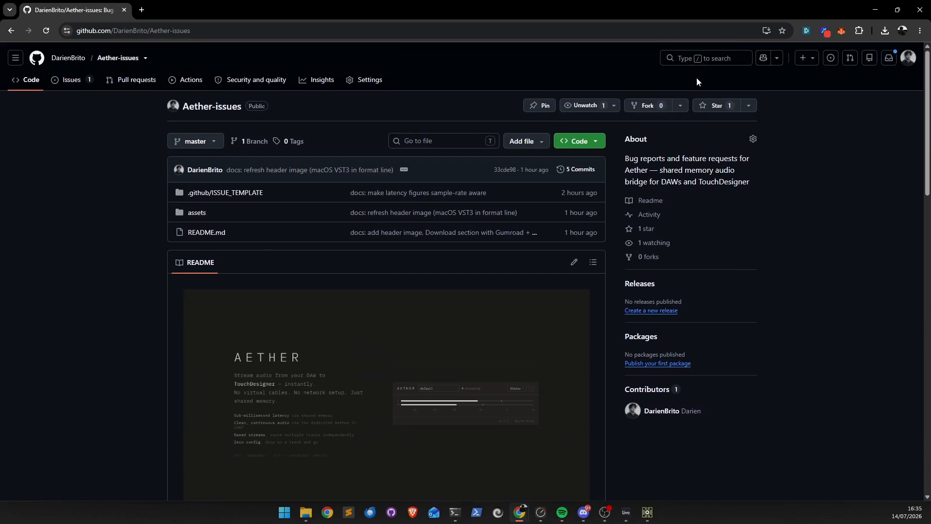
Step: Minimize the browser, switch to Ableton Live and close the Aether plug-in window of the TT_KERO_LOOPS_14 track
left_click(875, 10)
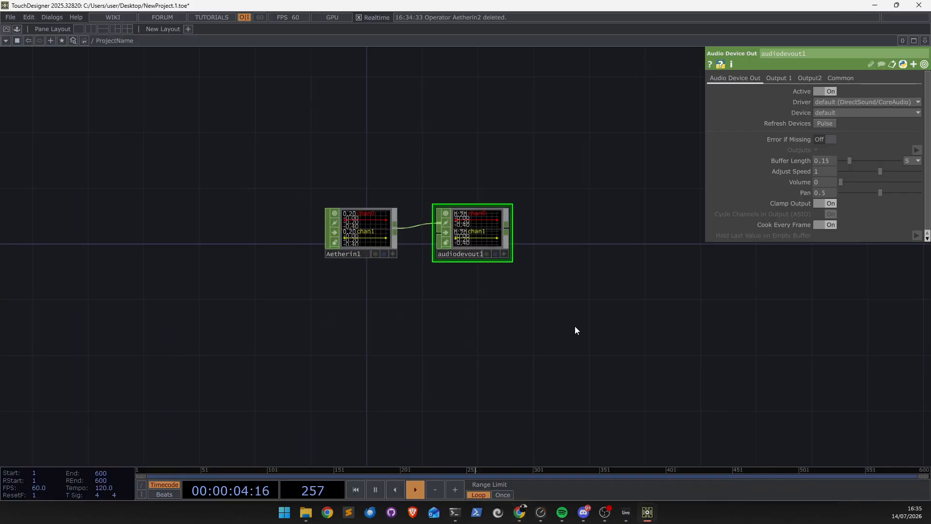
left_click(626, 512)
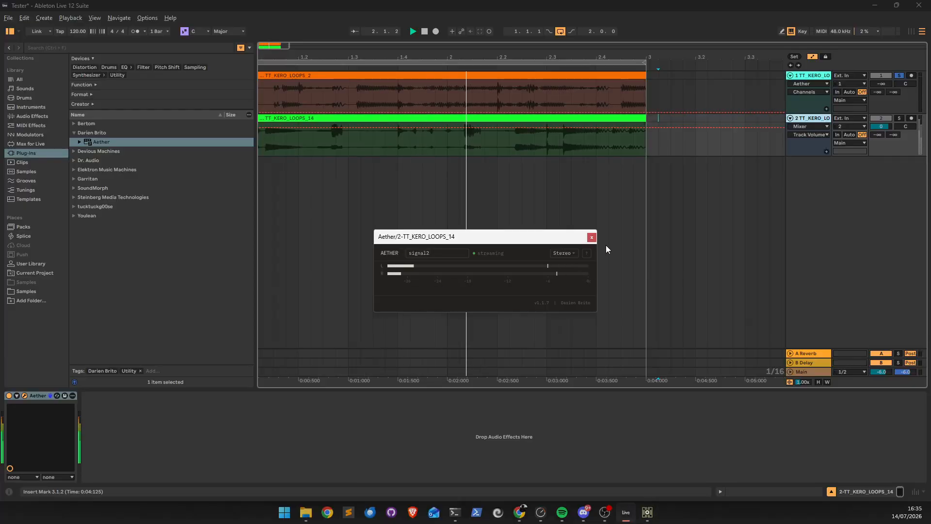
left_click(592, 238)
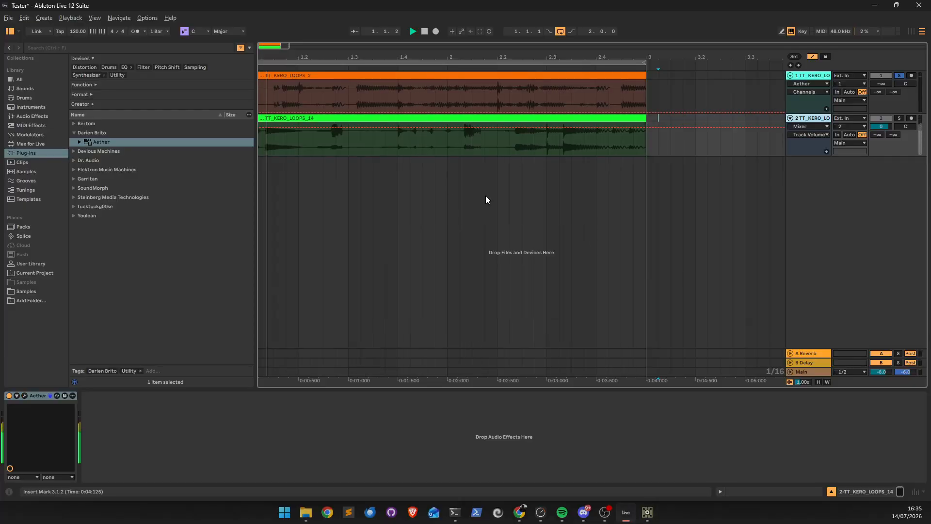